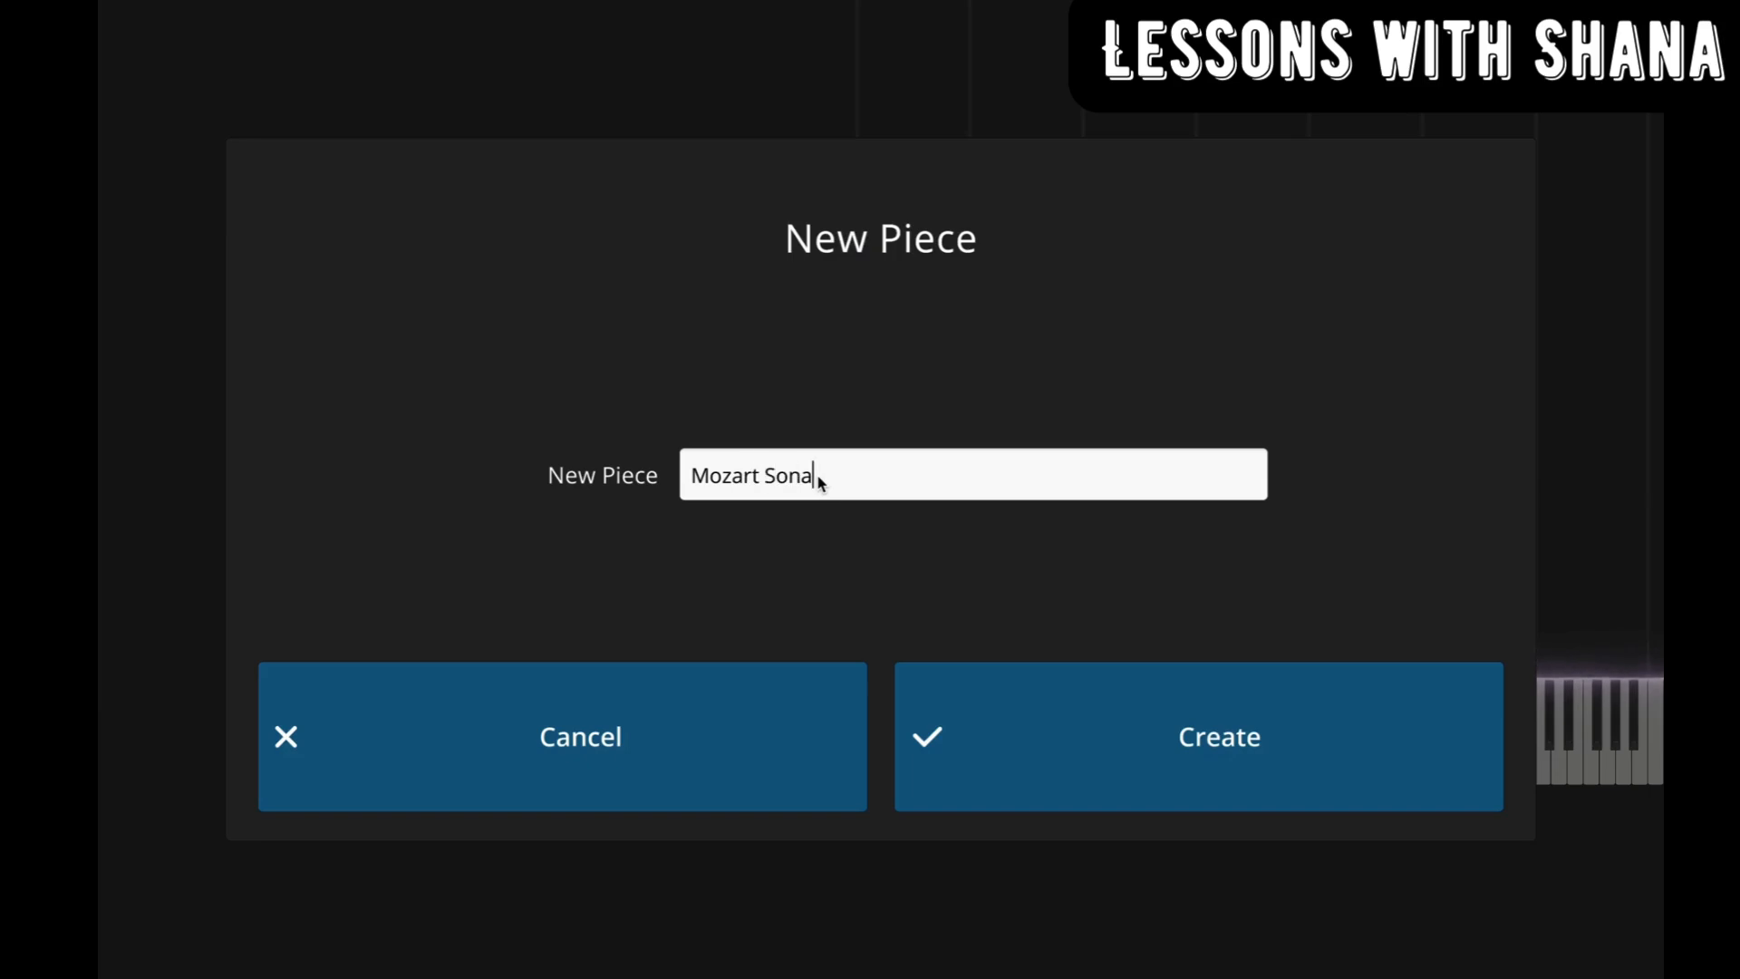
Step: Create a new piece named "Mozart Sonatina in C Major" and choose recording as its media source
click(1223, 766)
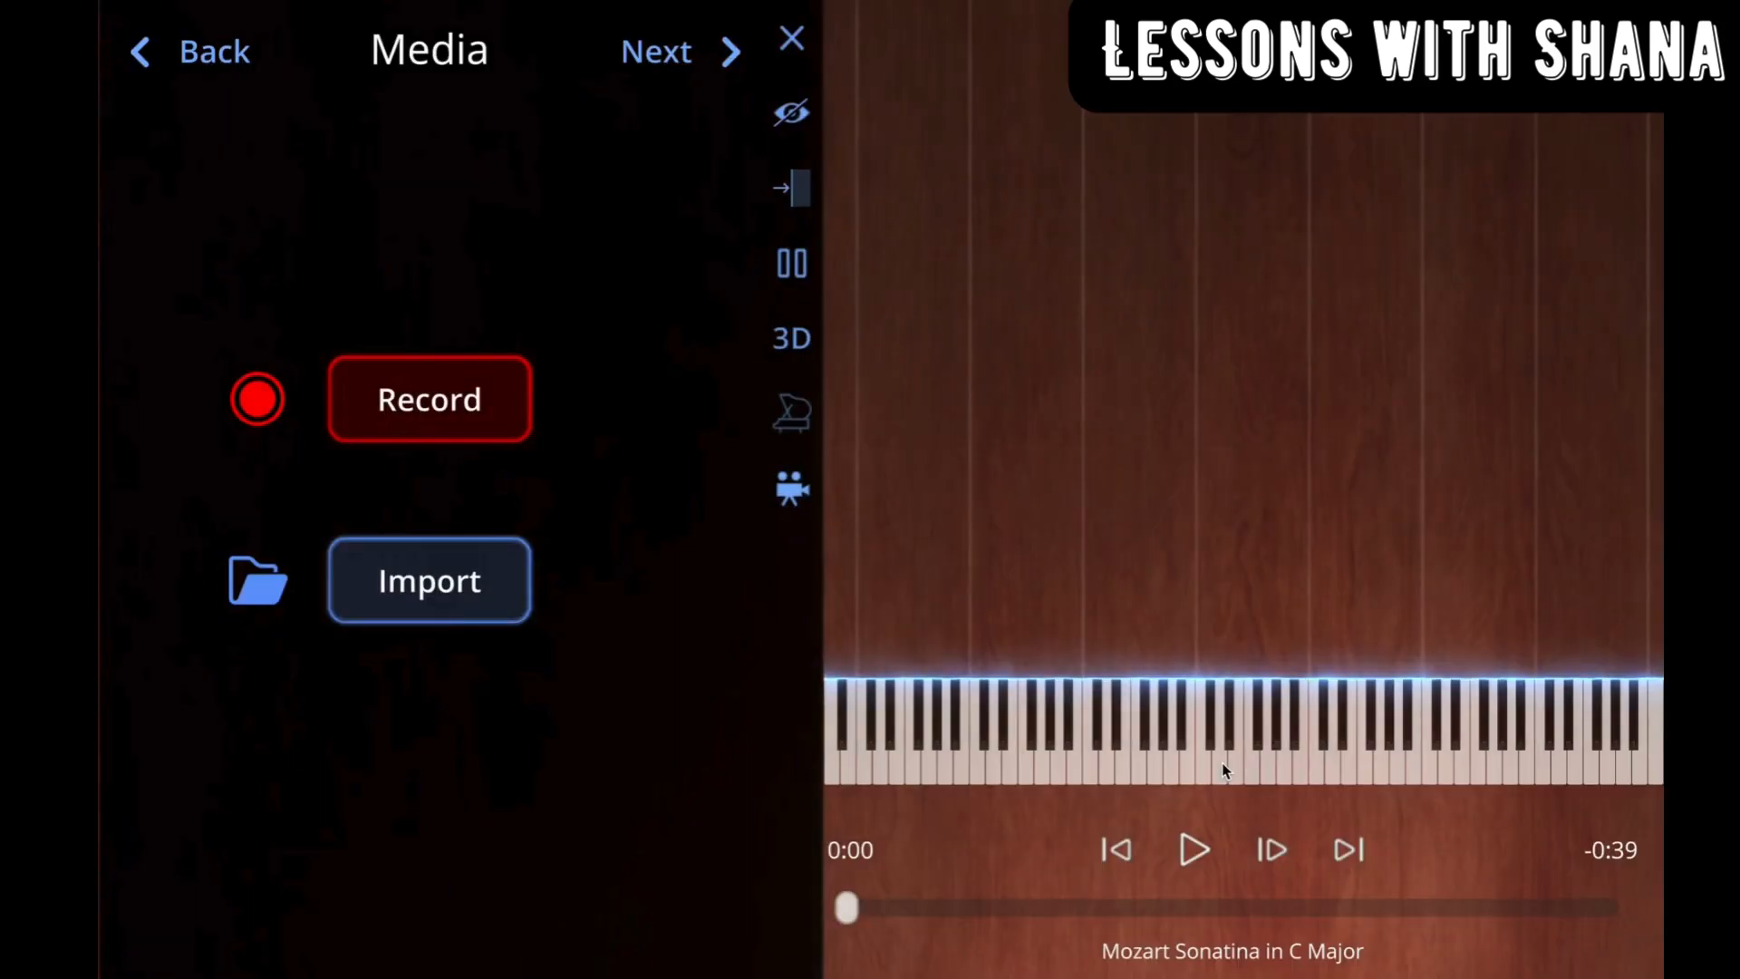
click(405, 399)
click(405, 400)
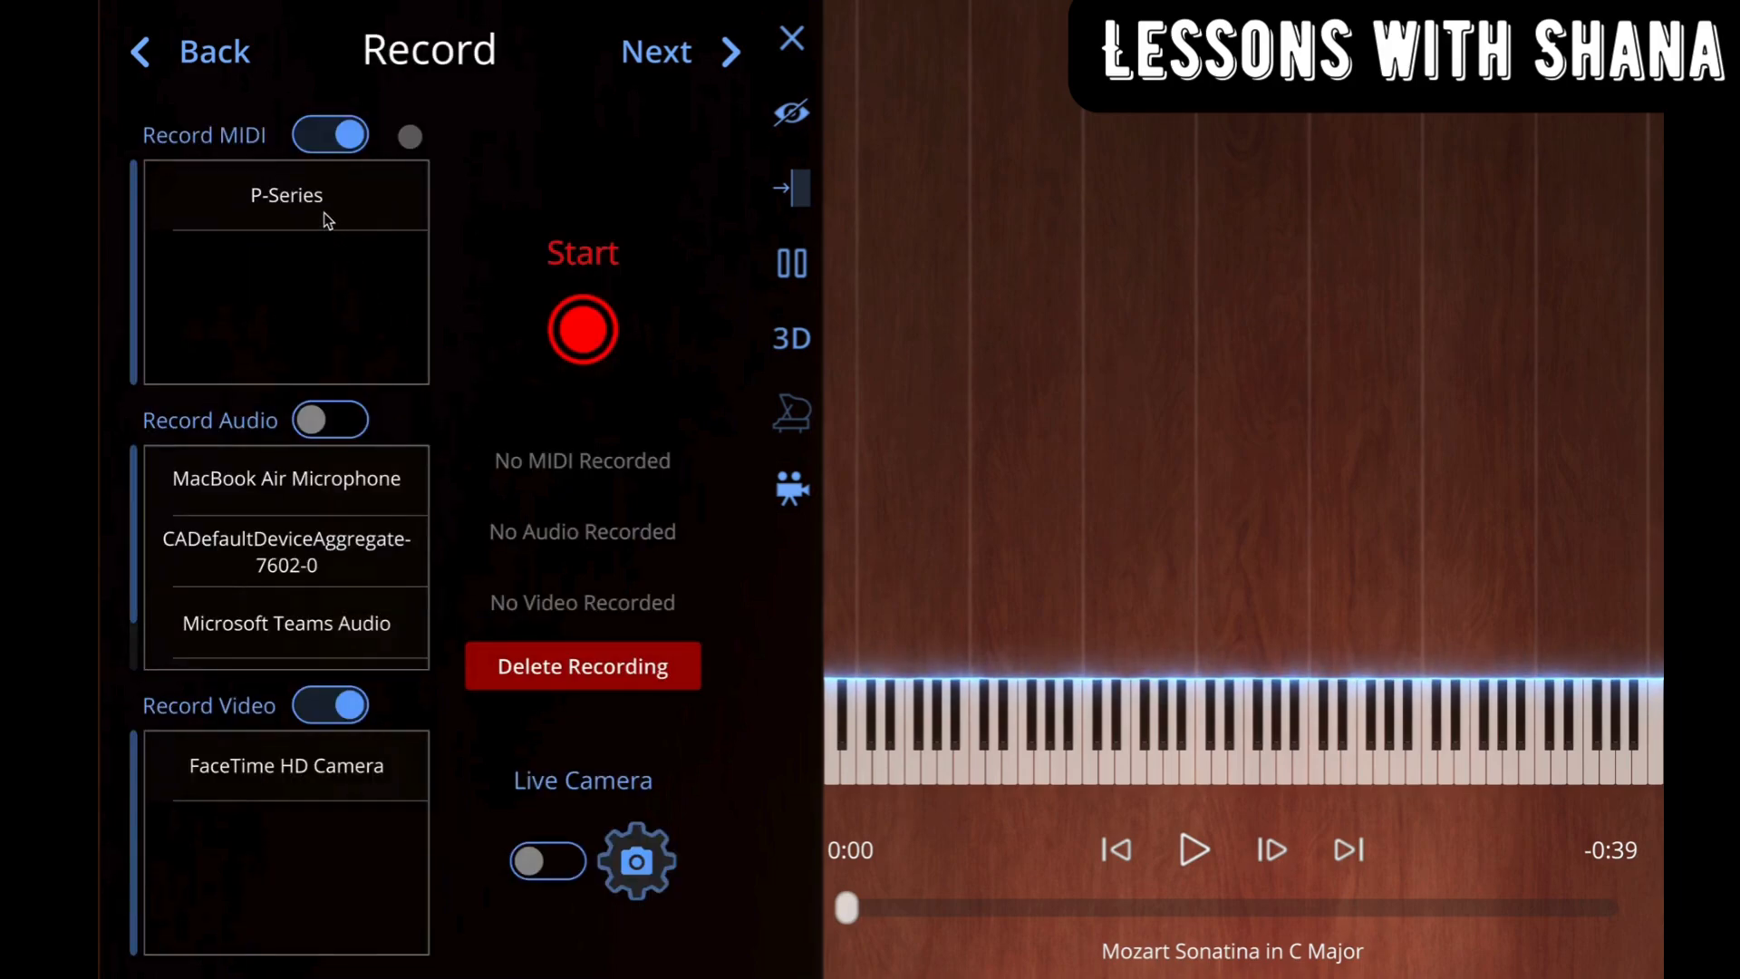
Step: Select P-Series as the MIDI recording device, enable audio recording and choose P-Series as the audio input
click(291, 201)
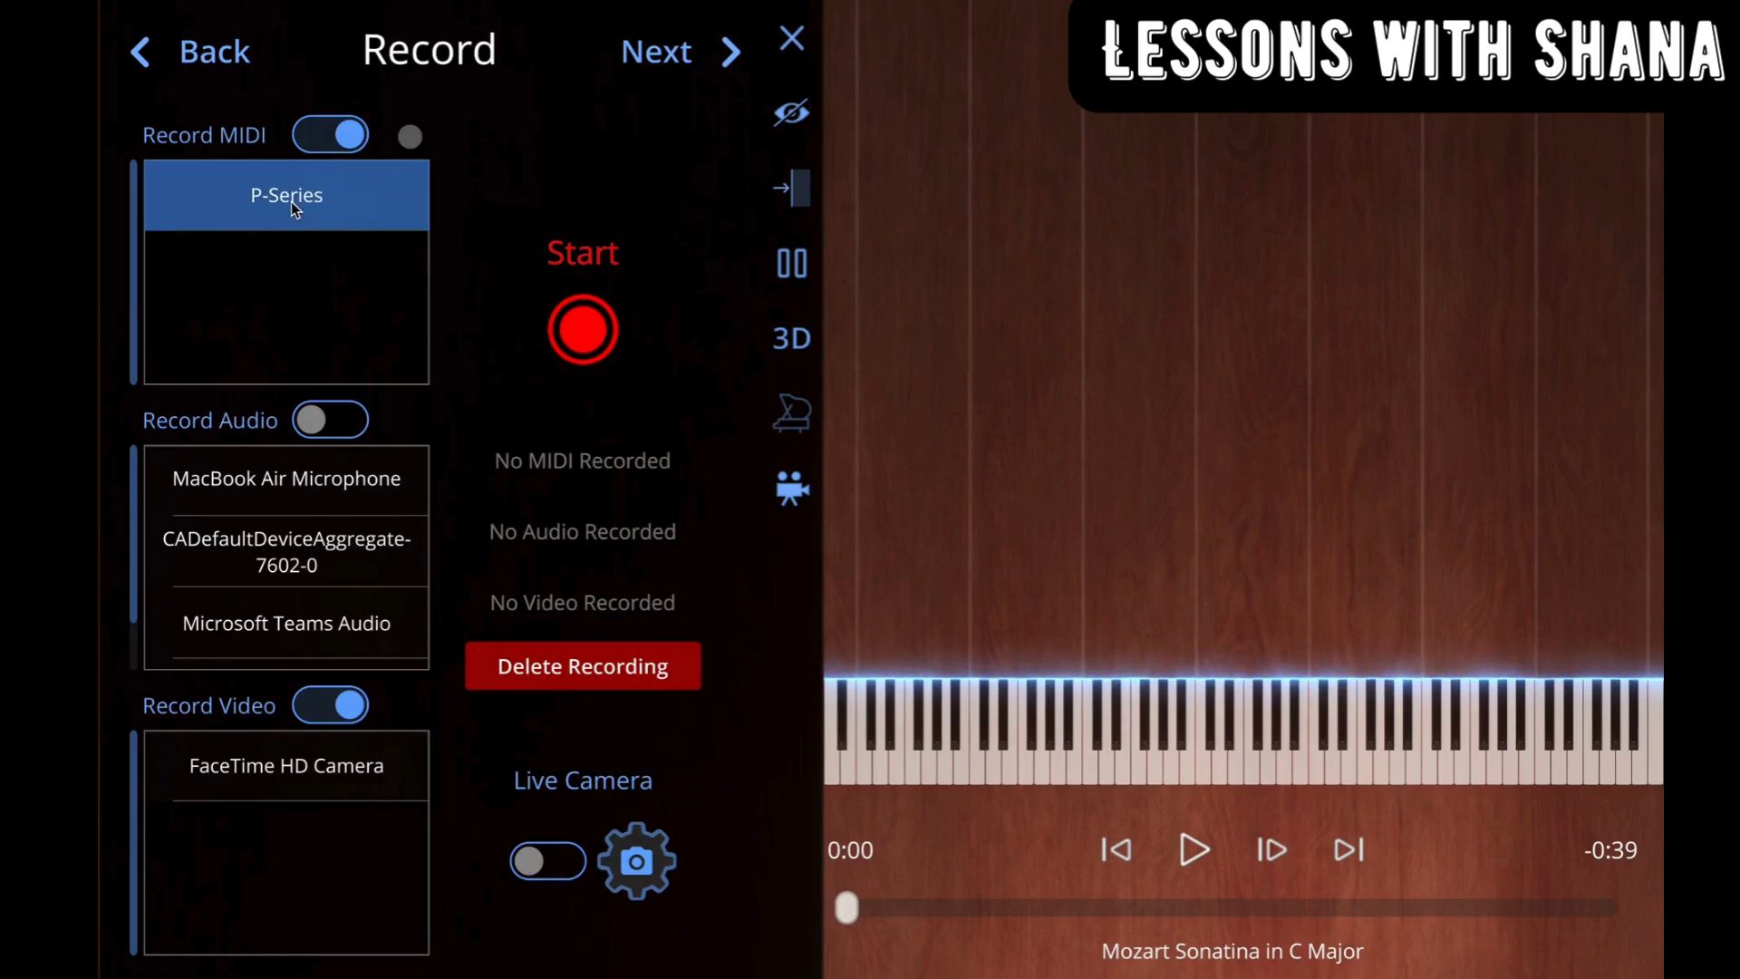
click(339, 421)
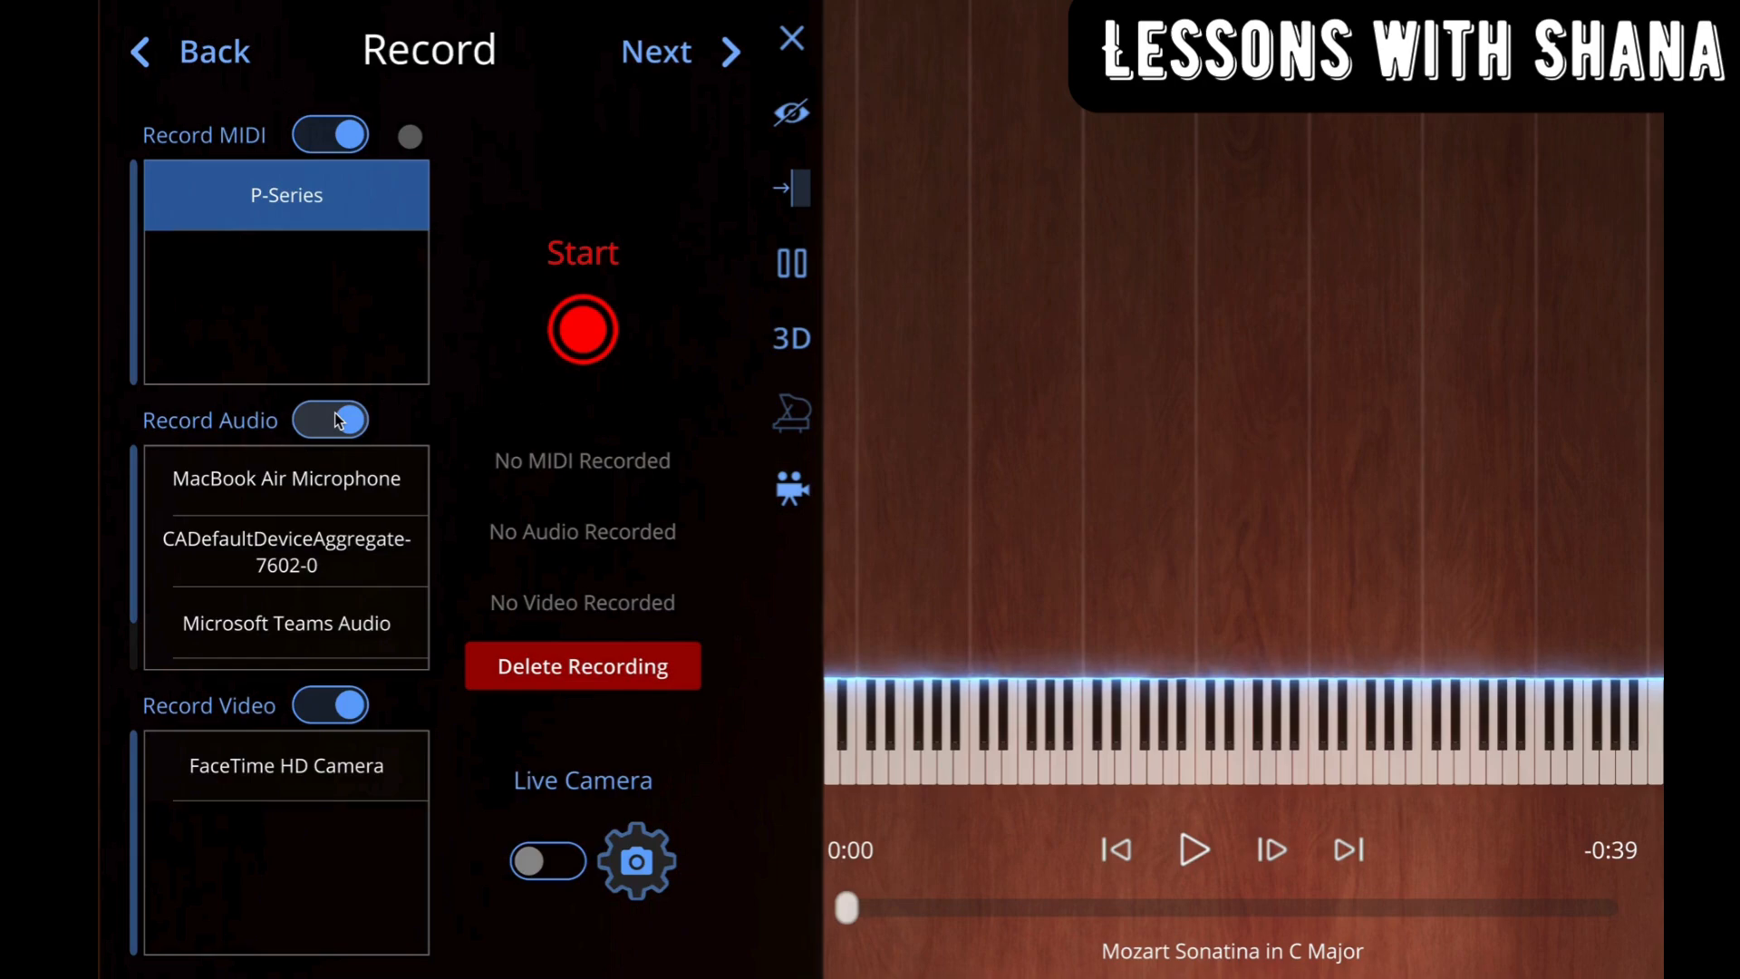
scroll(325, 559, down, 1)
scroll(326, 559, down, 1)
scroll(325, 557, down, 3)
scroll(324, 557, down, 2)
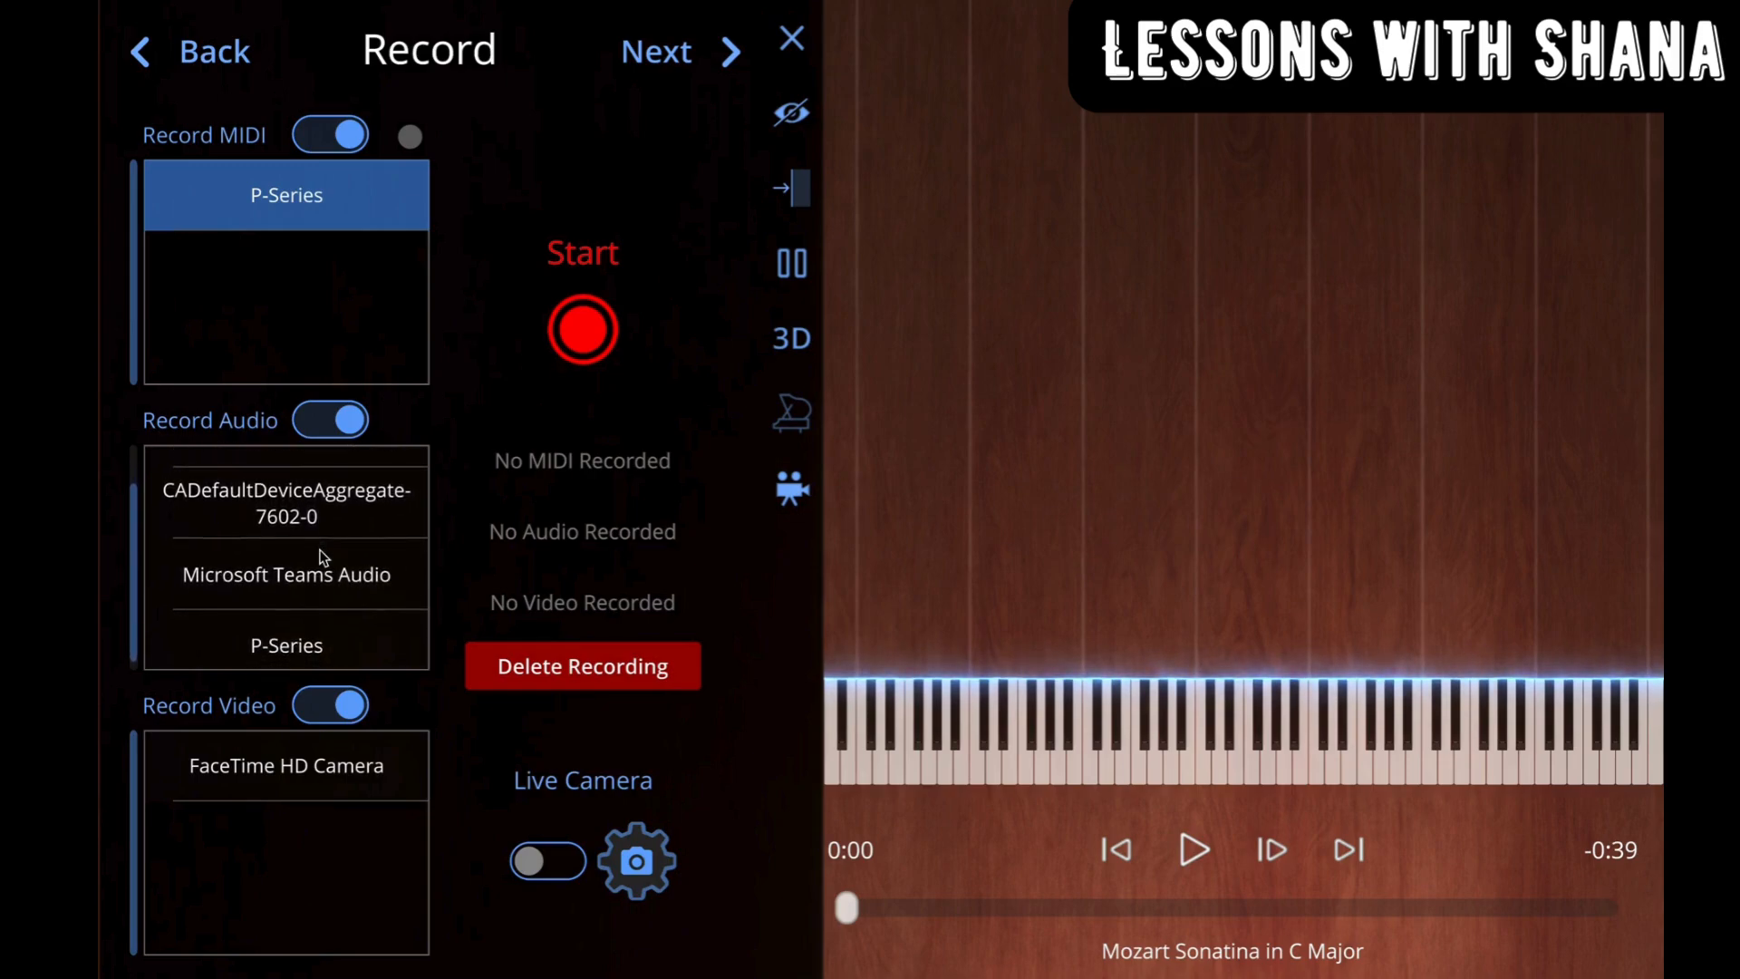
click(299, 645)
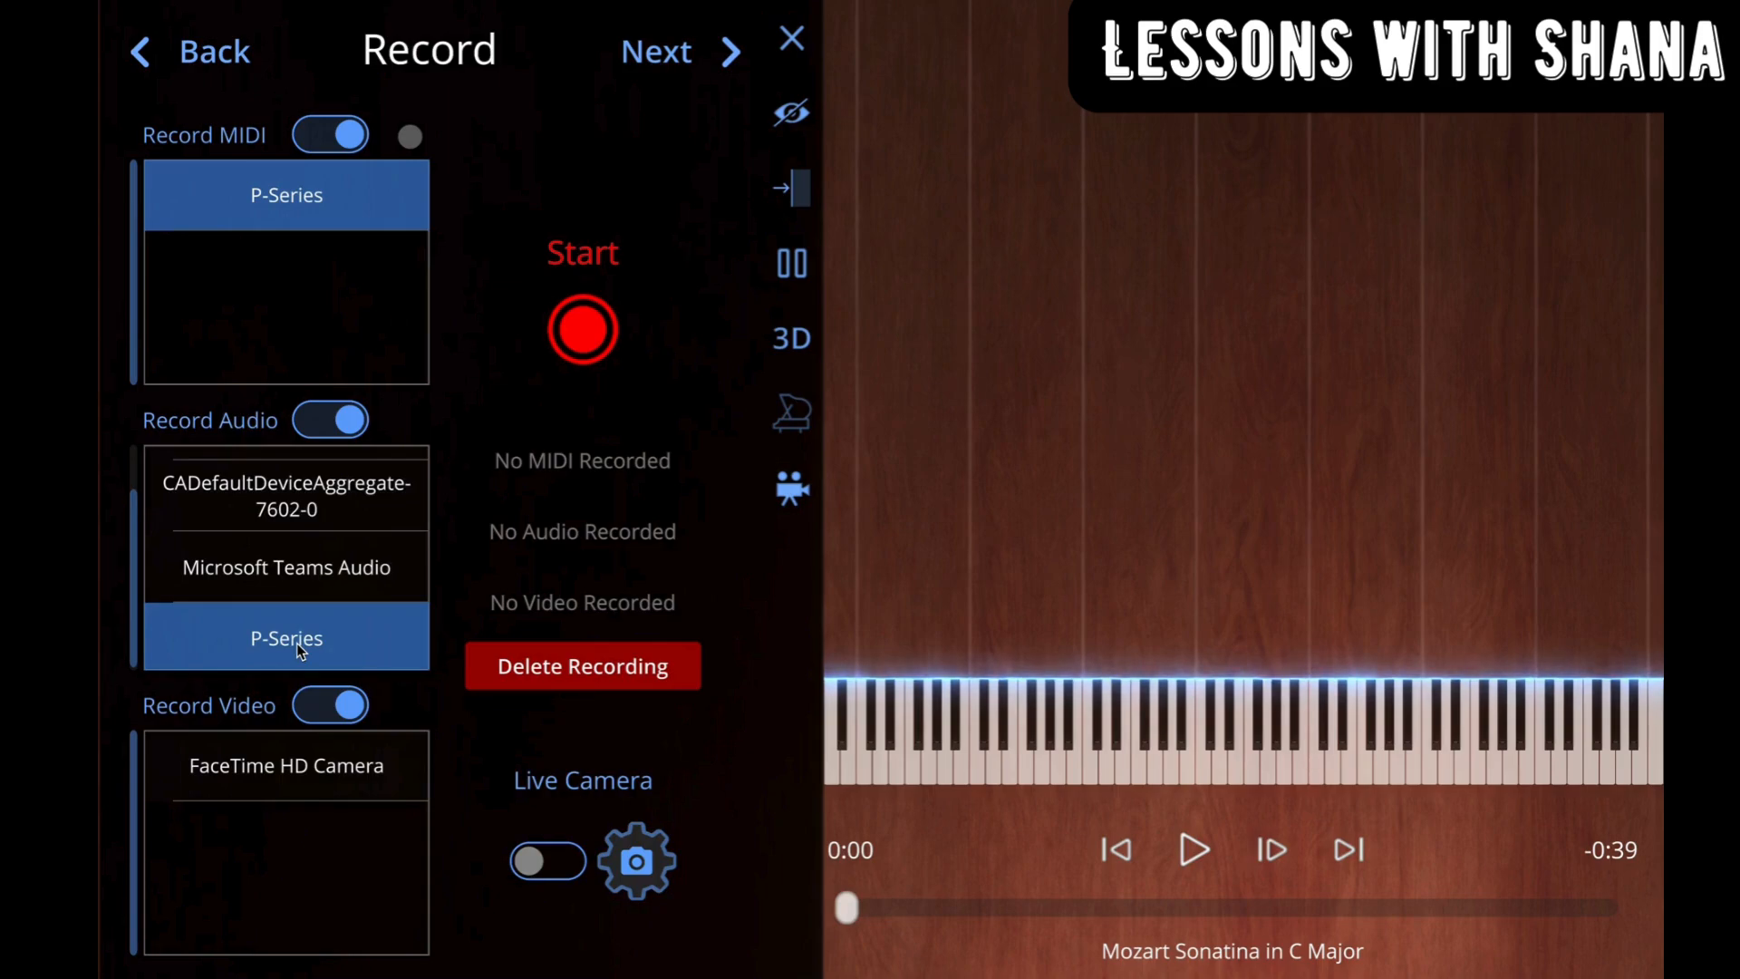
Step: Record a short piano performance of about 7 seconds
click(579, 324)
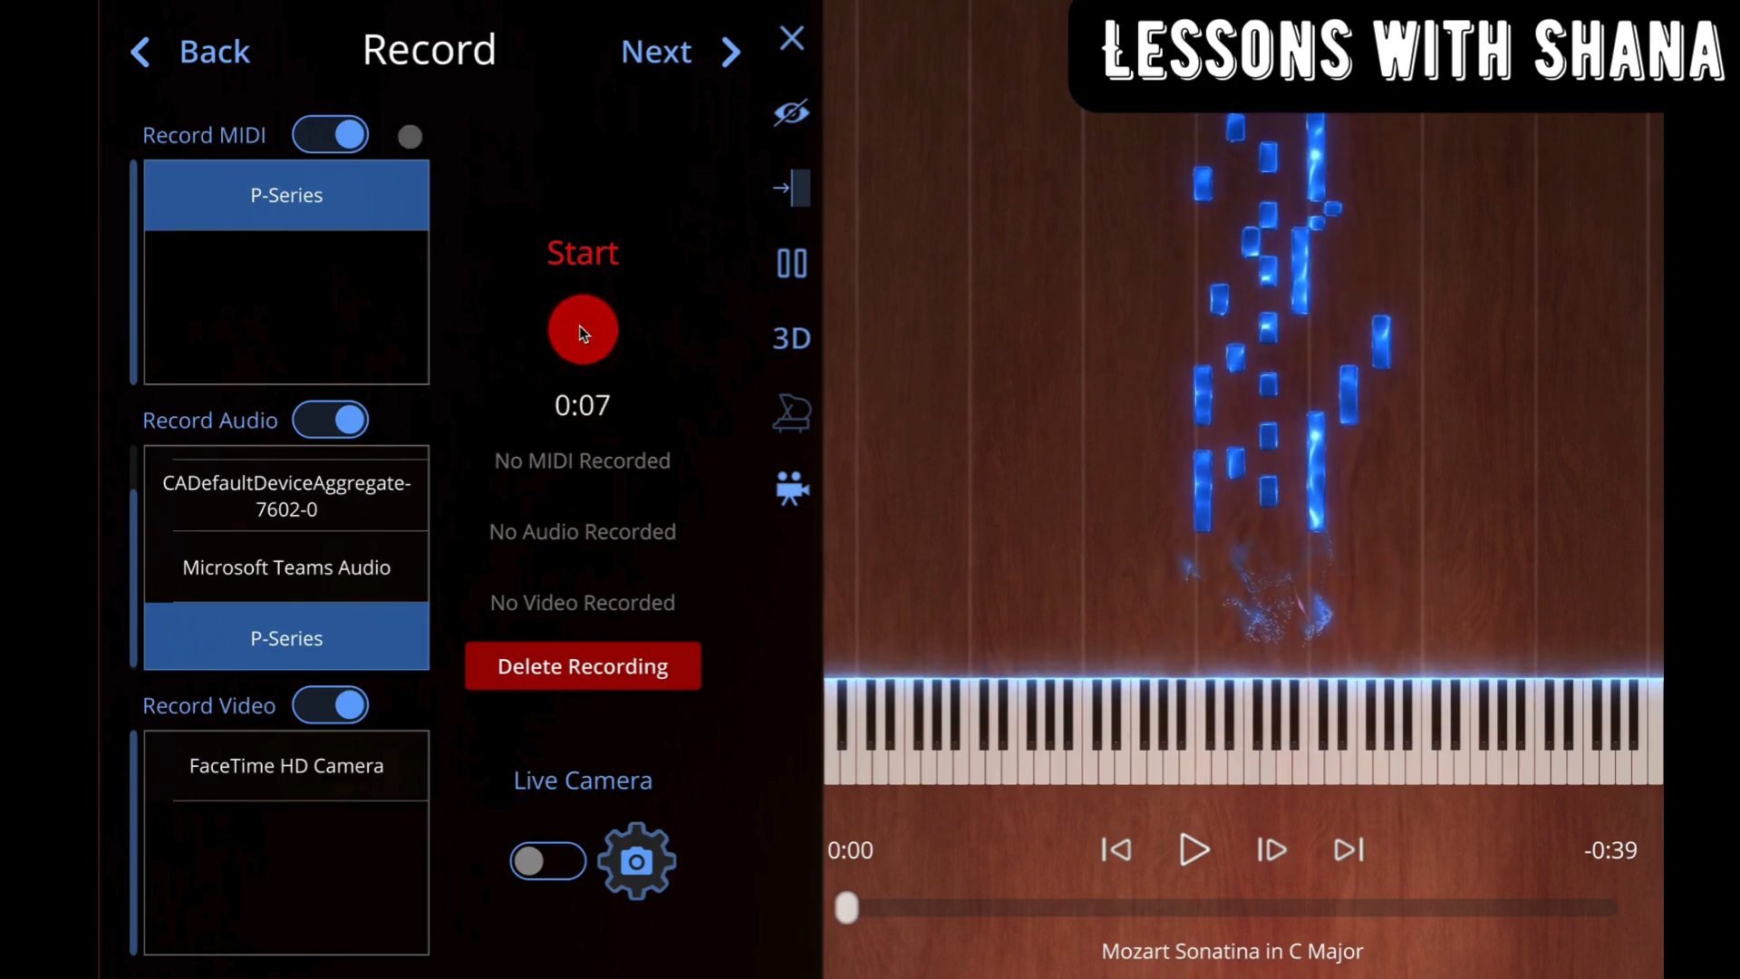
click(579, 328)
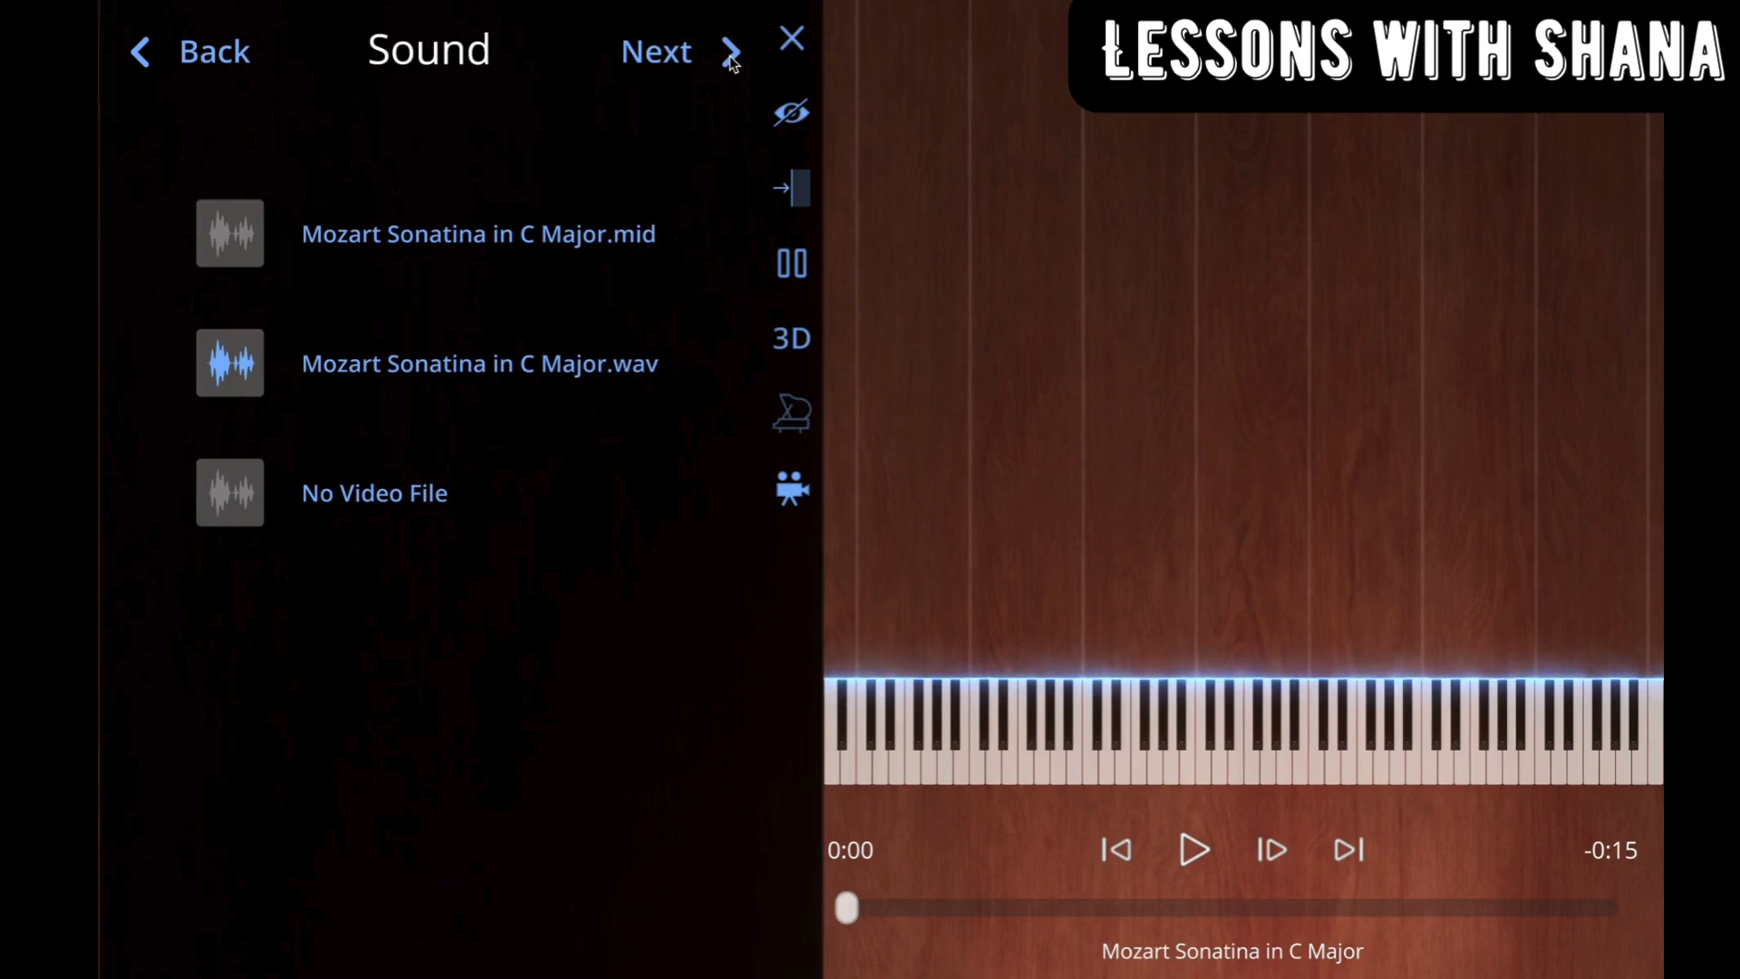
Step: Play back the recording in the Sync view to check the alignment of audio and MIDI, and pause it
click(731, 53)
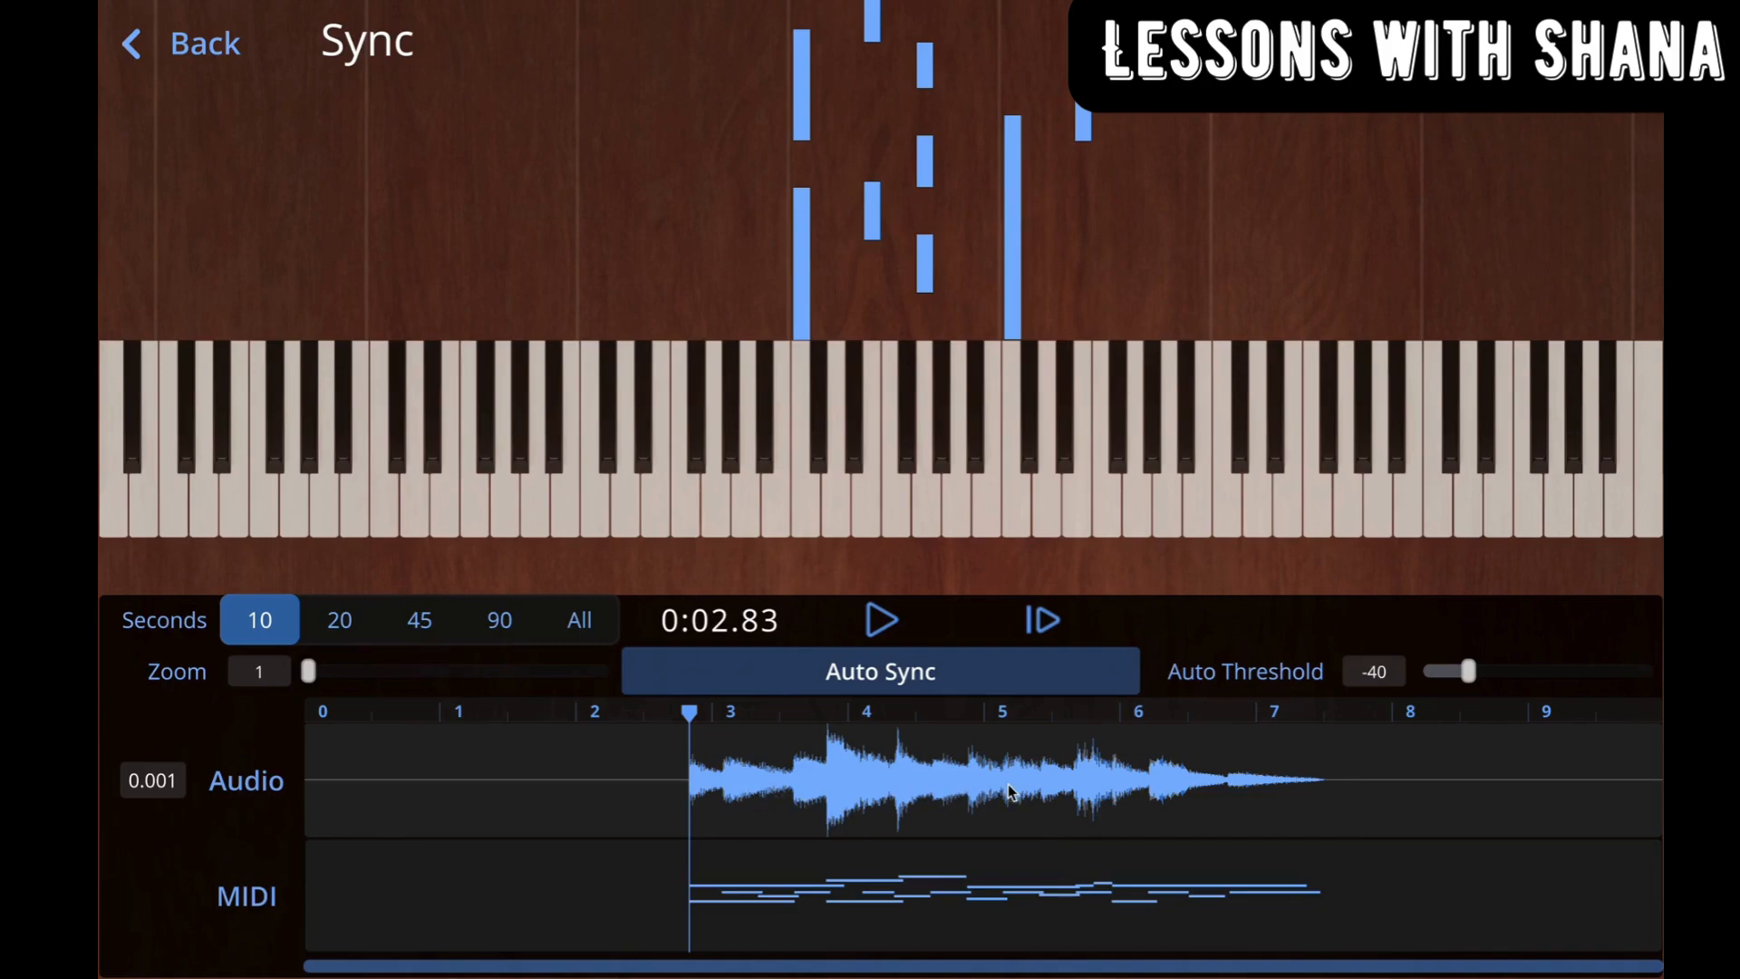
click(881, 620)
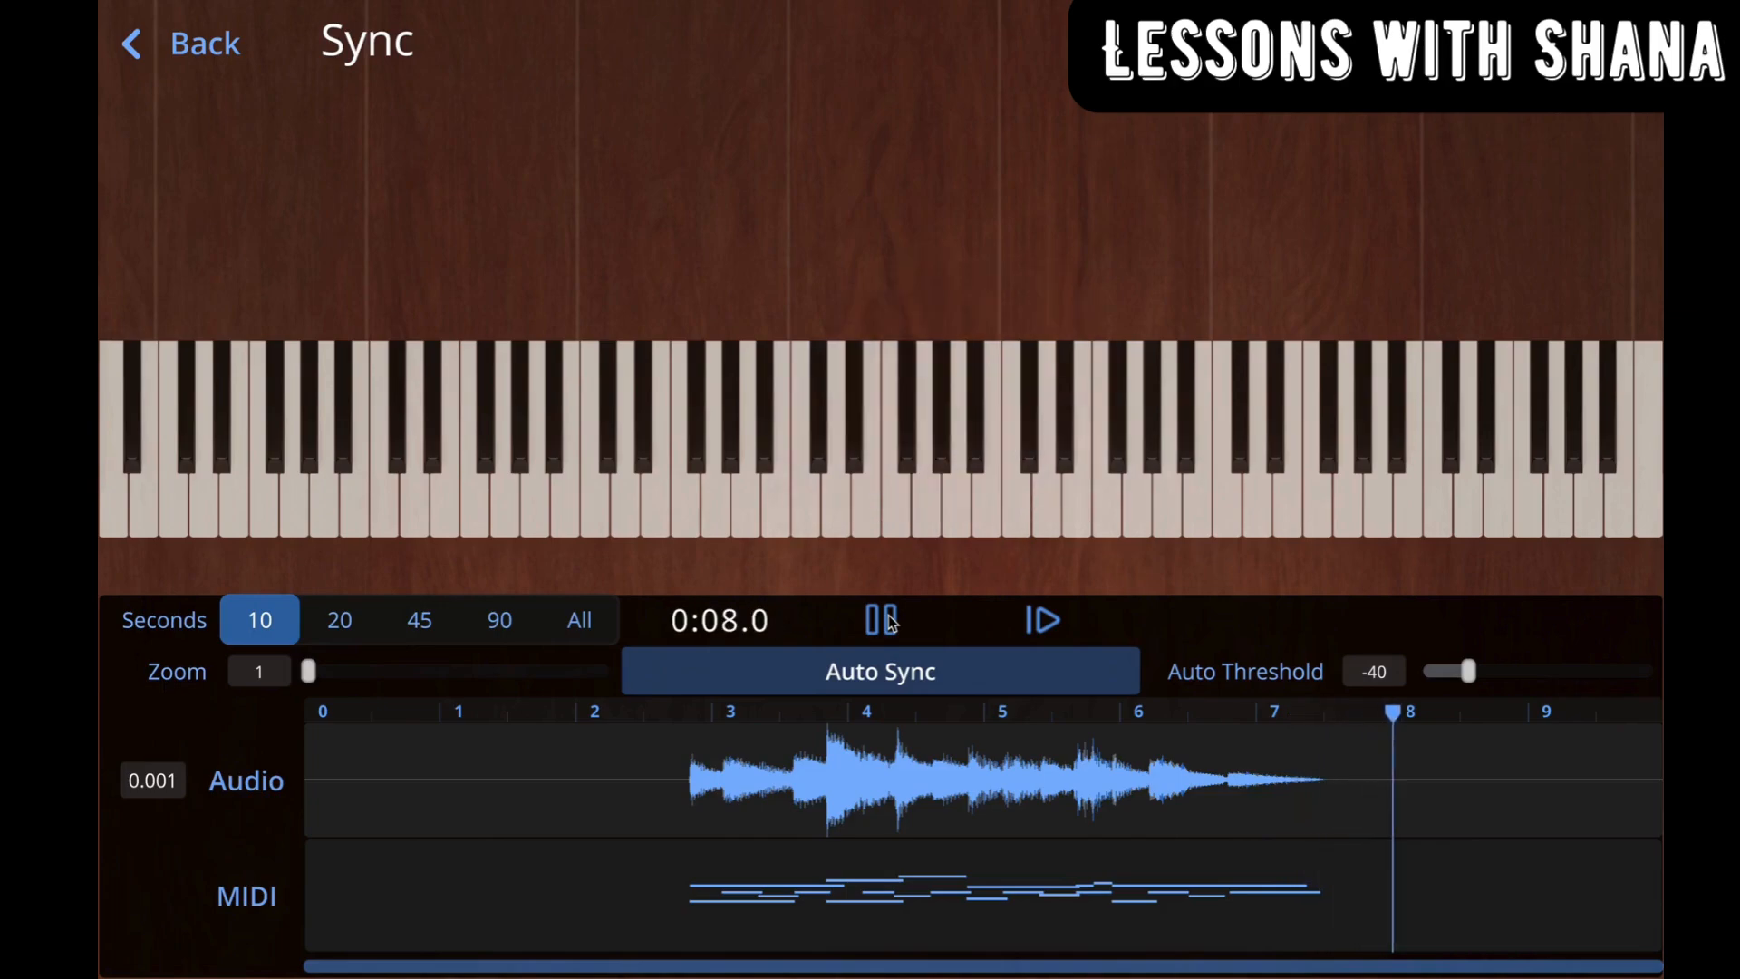
click(881, 621)
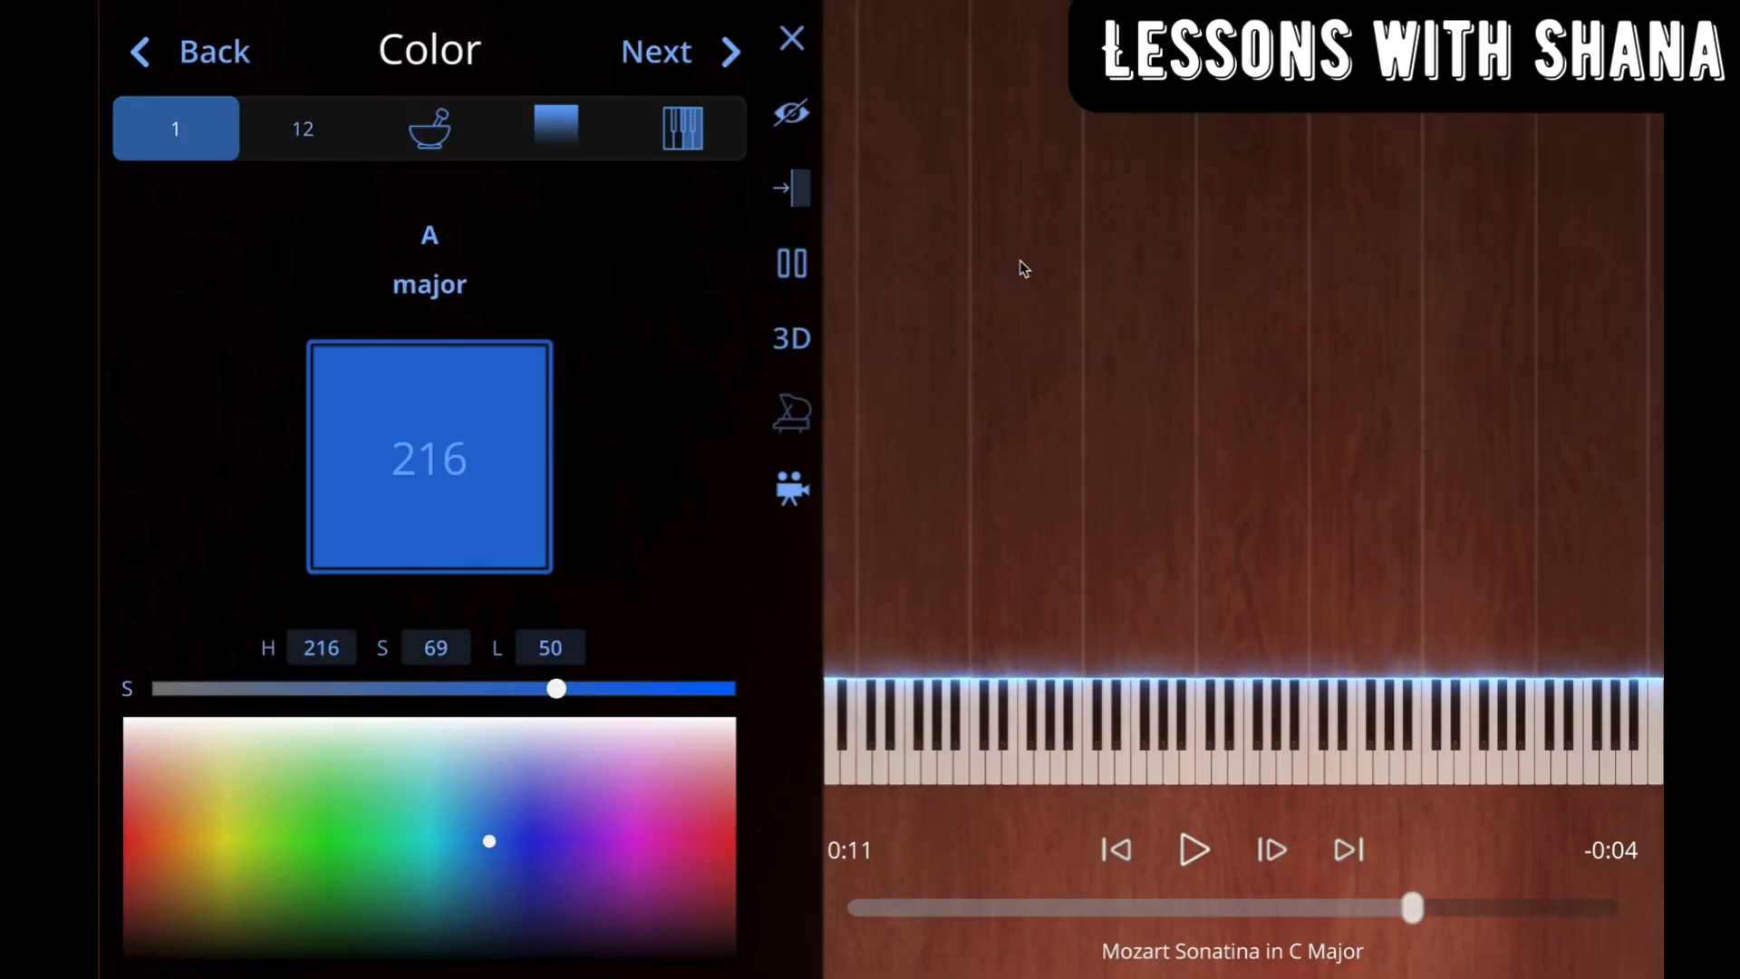
Step: Lighten the single note color to H 216, S 67, L 55, and switch note coloring to separate colors per track
mouse_move(489, 841)
mouse_down()
mouse_move(365, 793)
mouse_move(326, 819)
mouse_move(489, 828)
mouse_up()
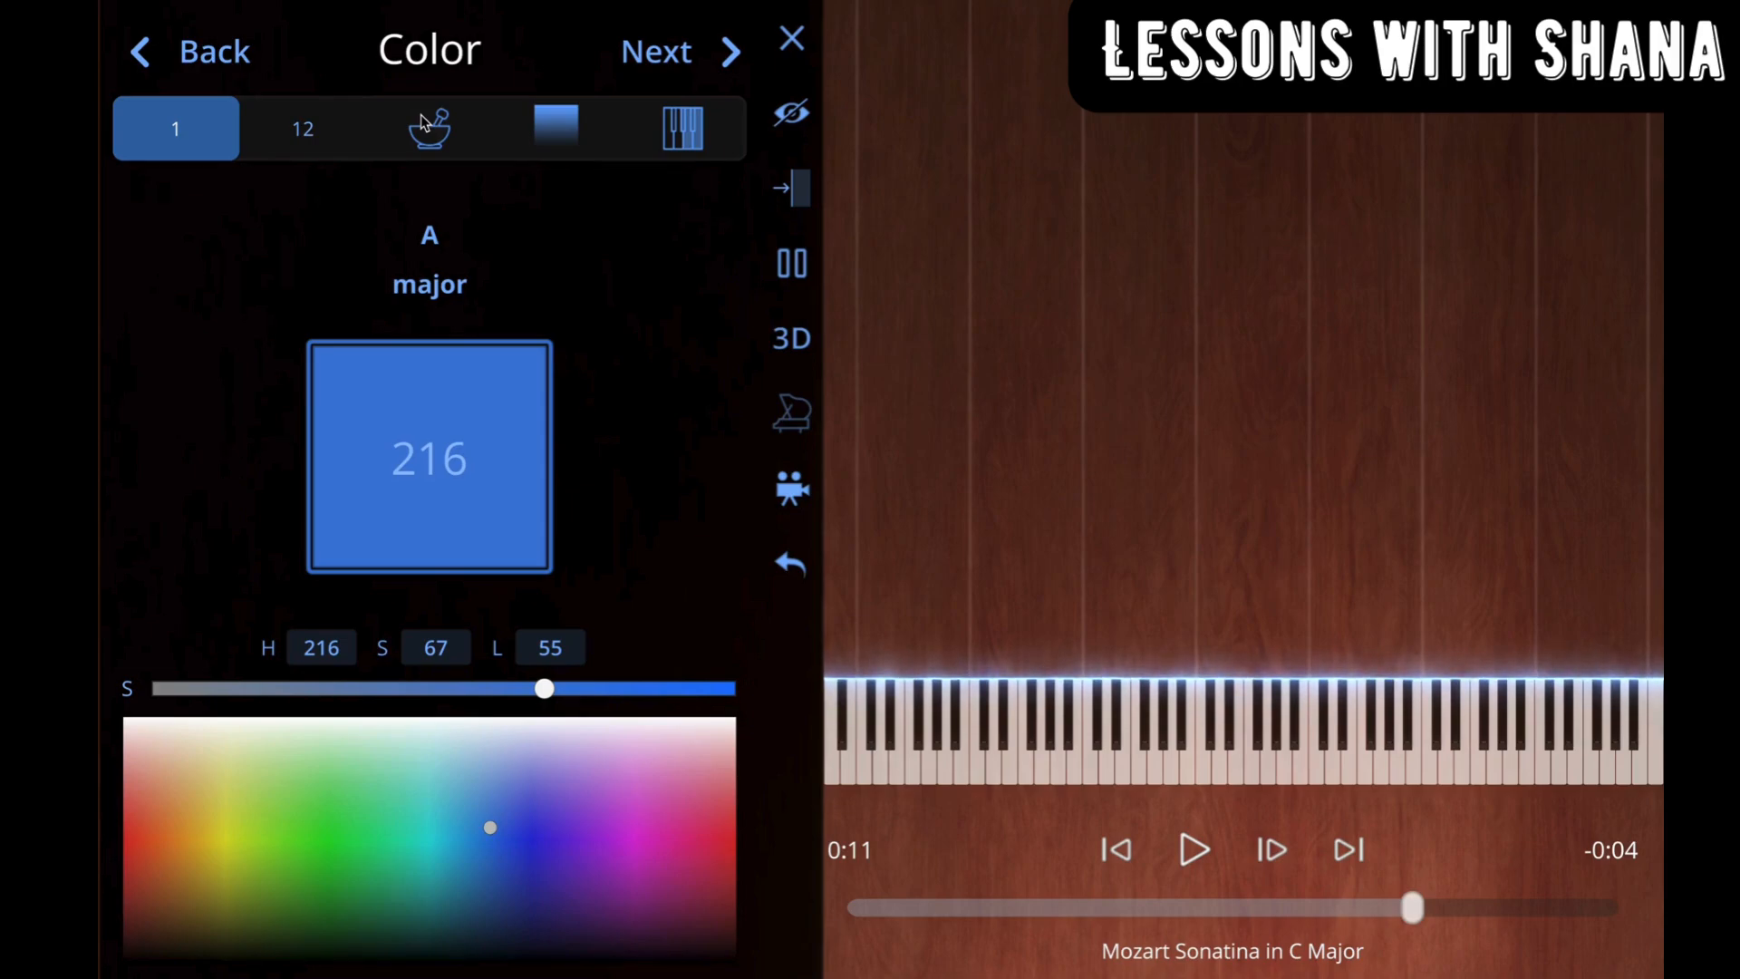
click(300, 135)
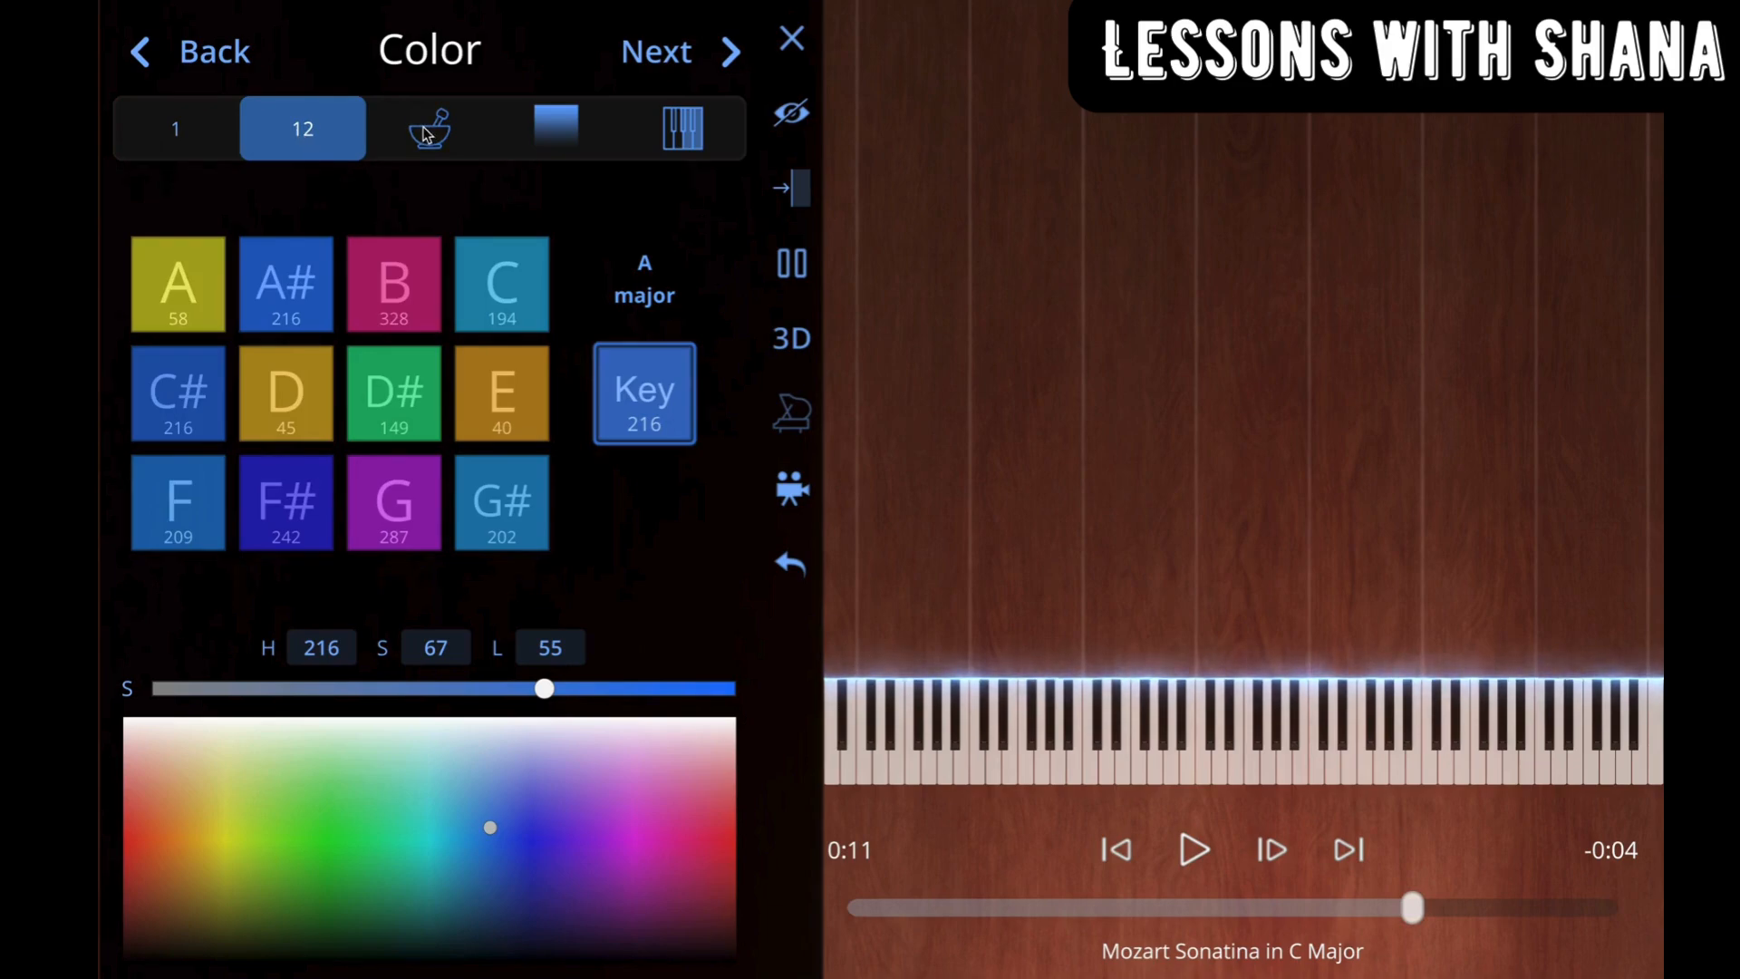
click(454, 109)
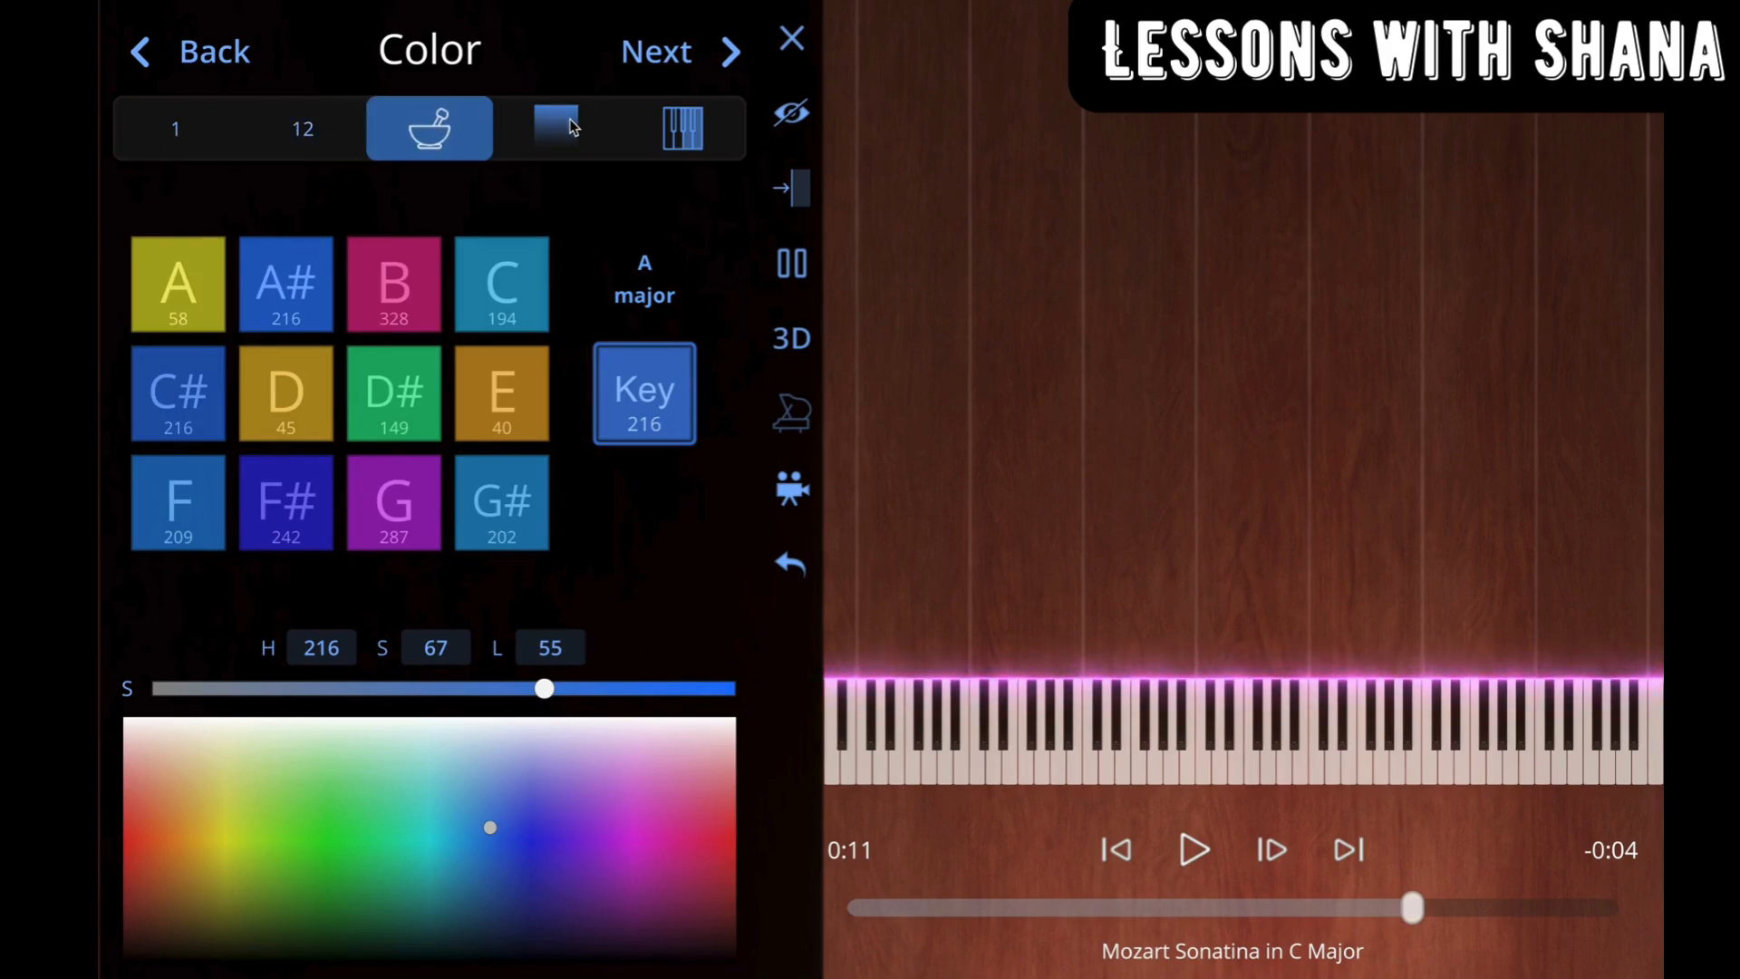
click(569, 118)
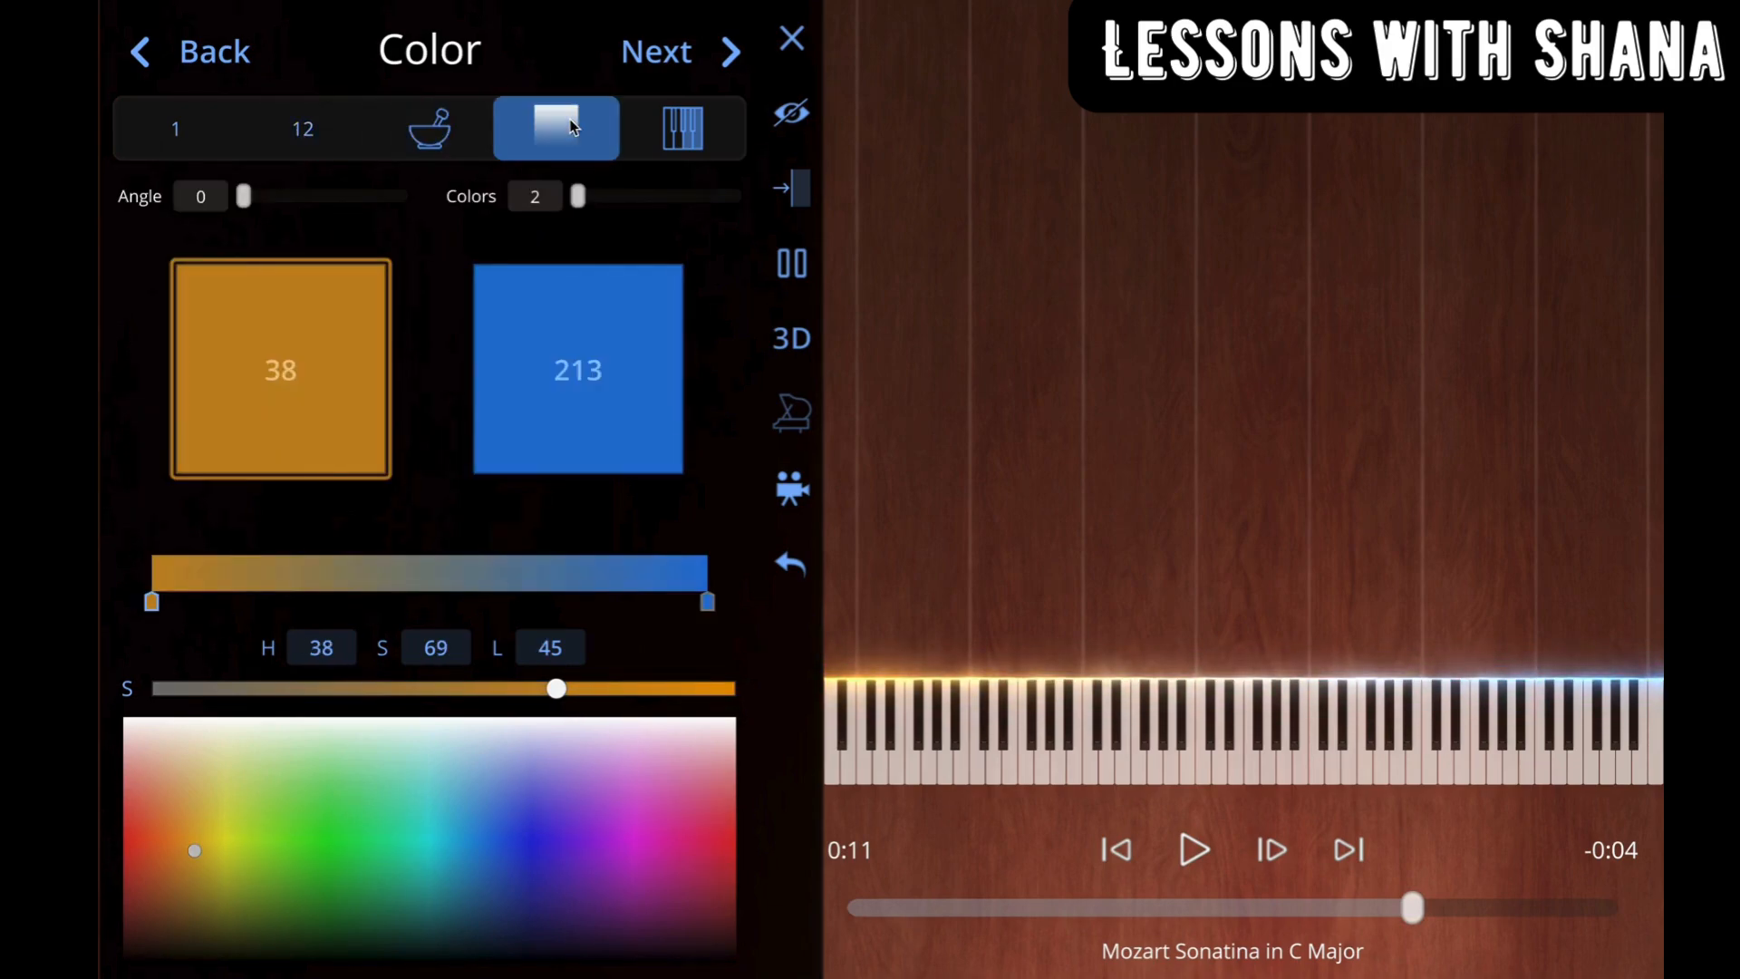
click(689, 142)
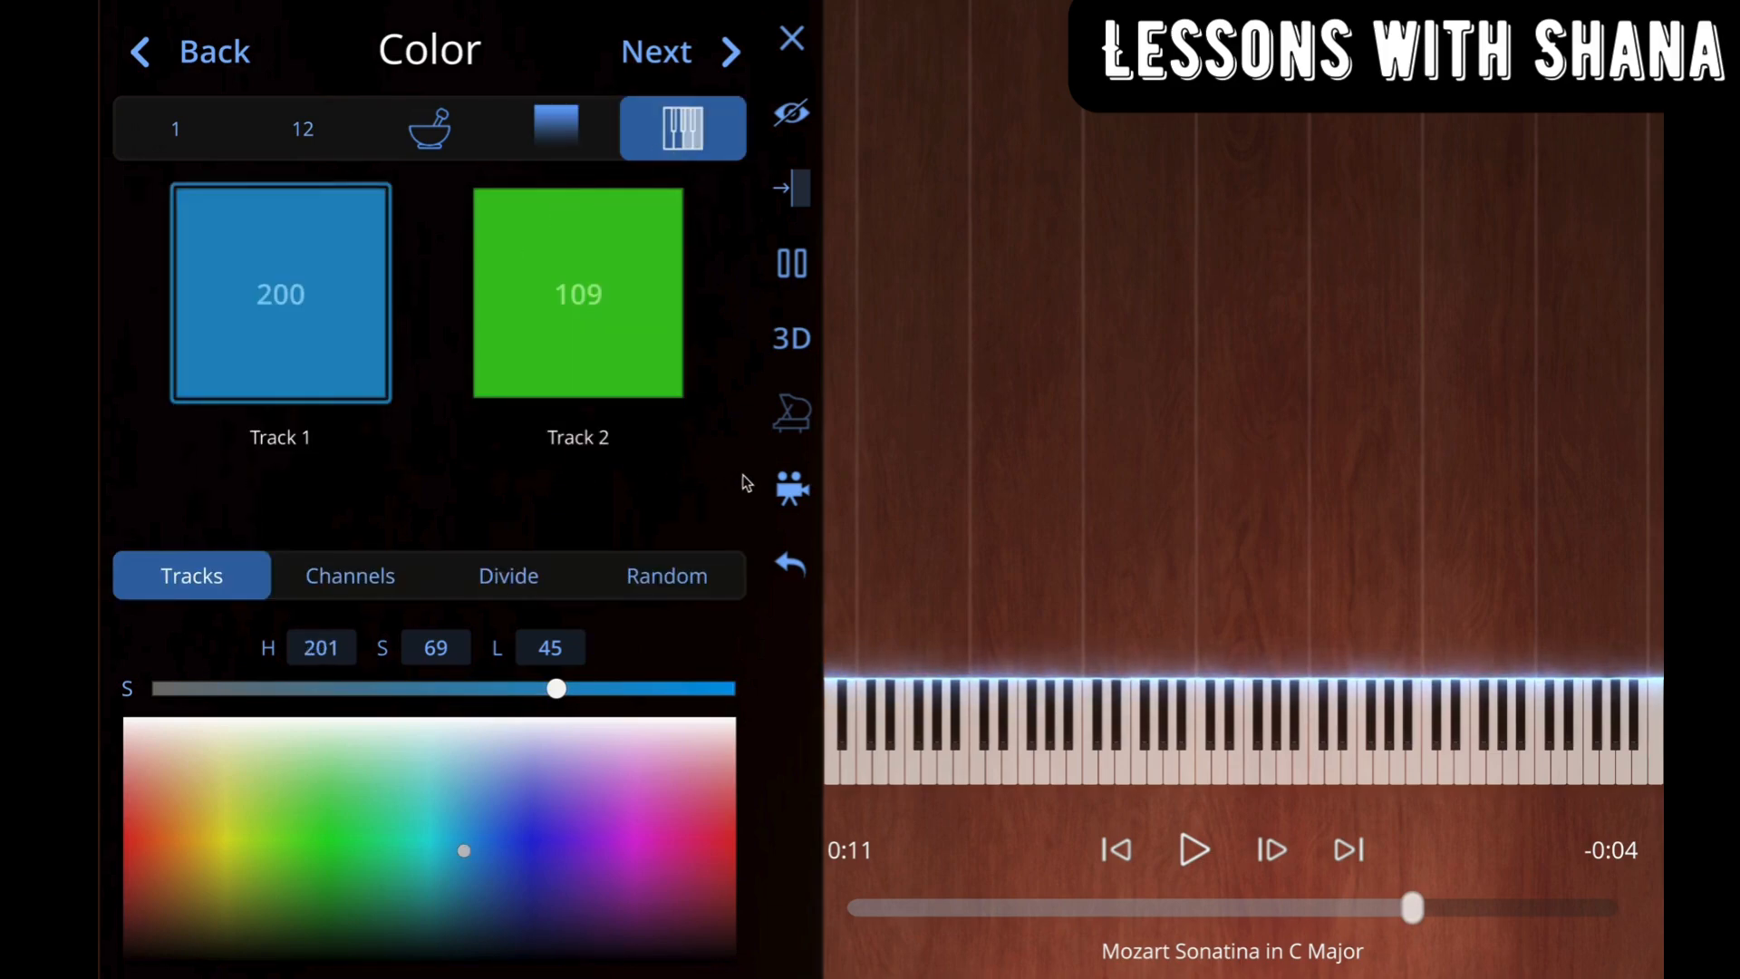
Step: Preview the Gems and Crystal note styles with playback at 0:05, and apply the Tutorial Outline note style
click(734, 52)
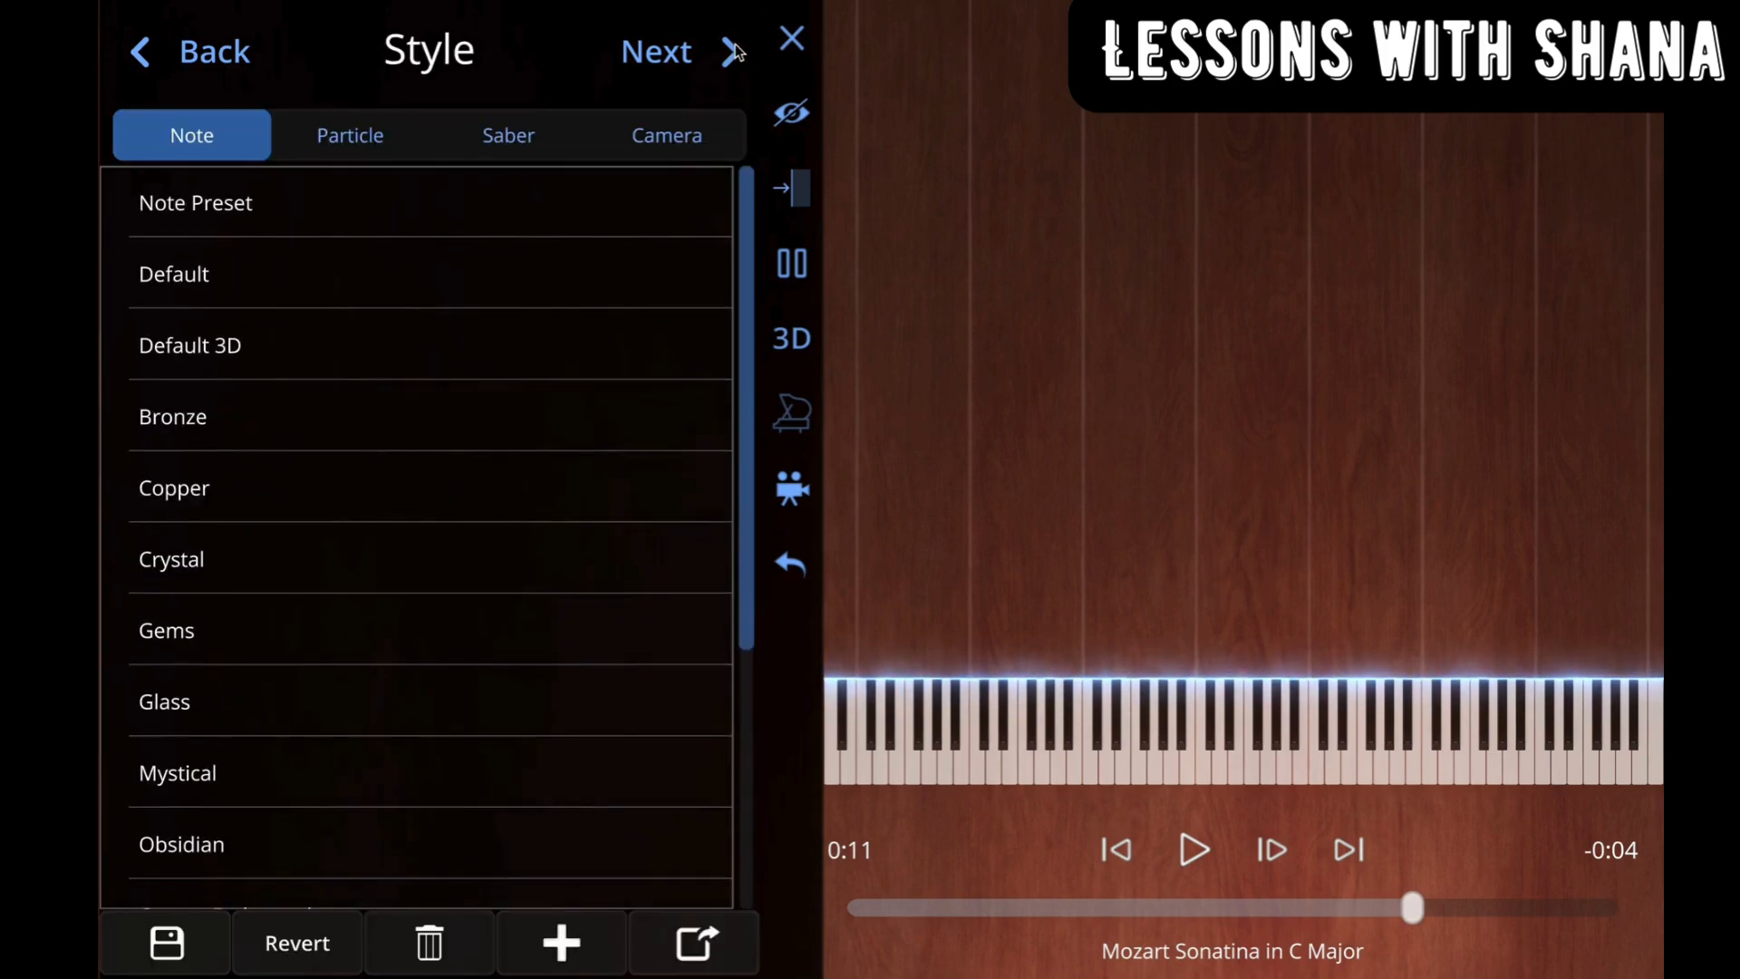
click(234, 211)
drag(1422, 913, 1122, 942)
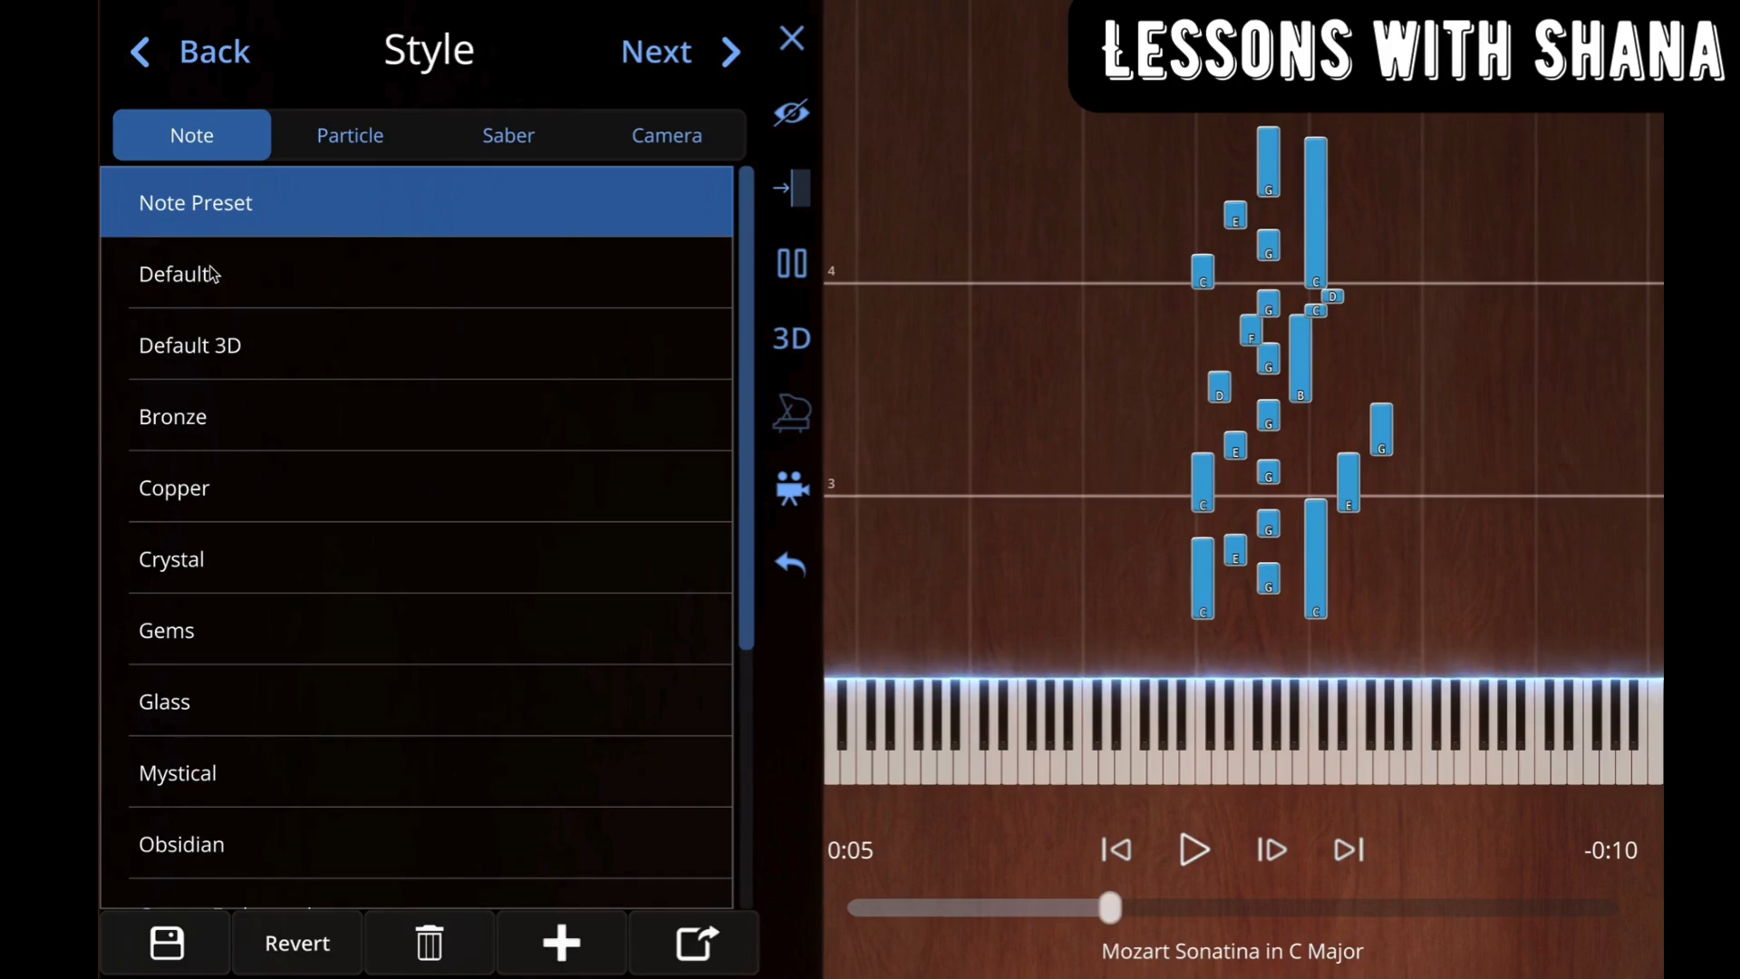
click(243, 644)
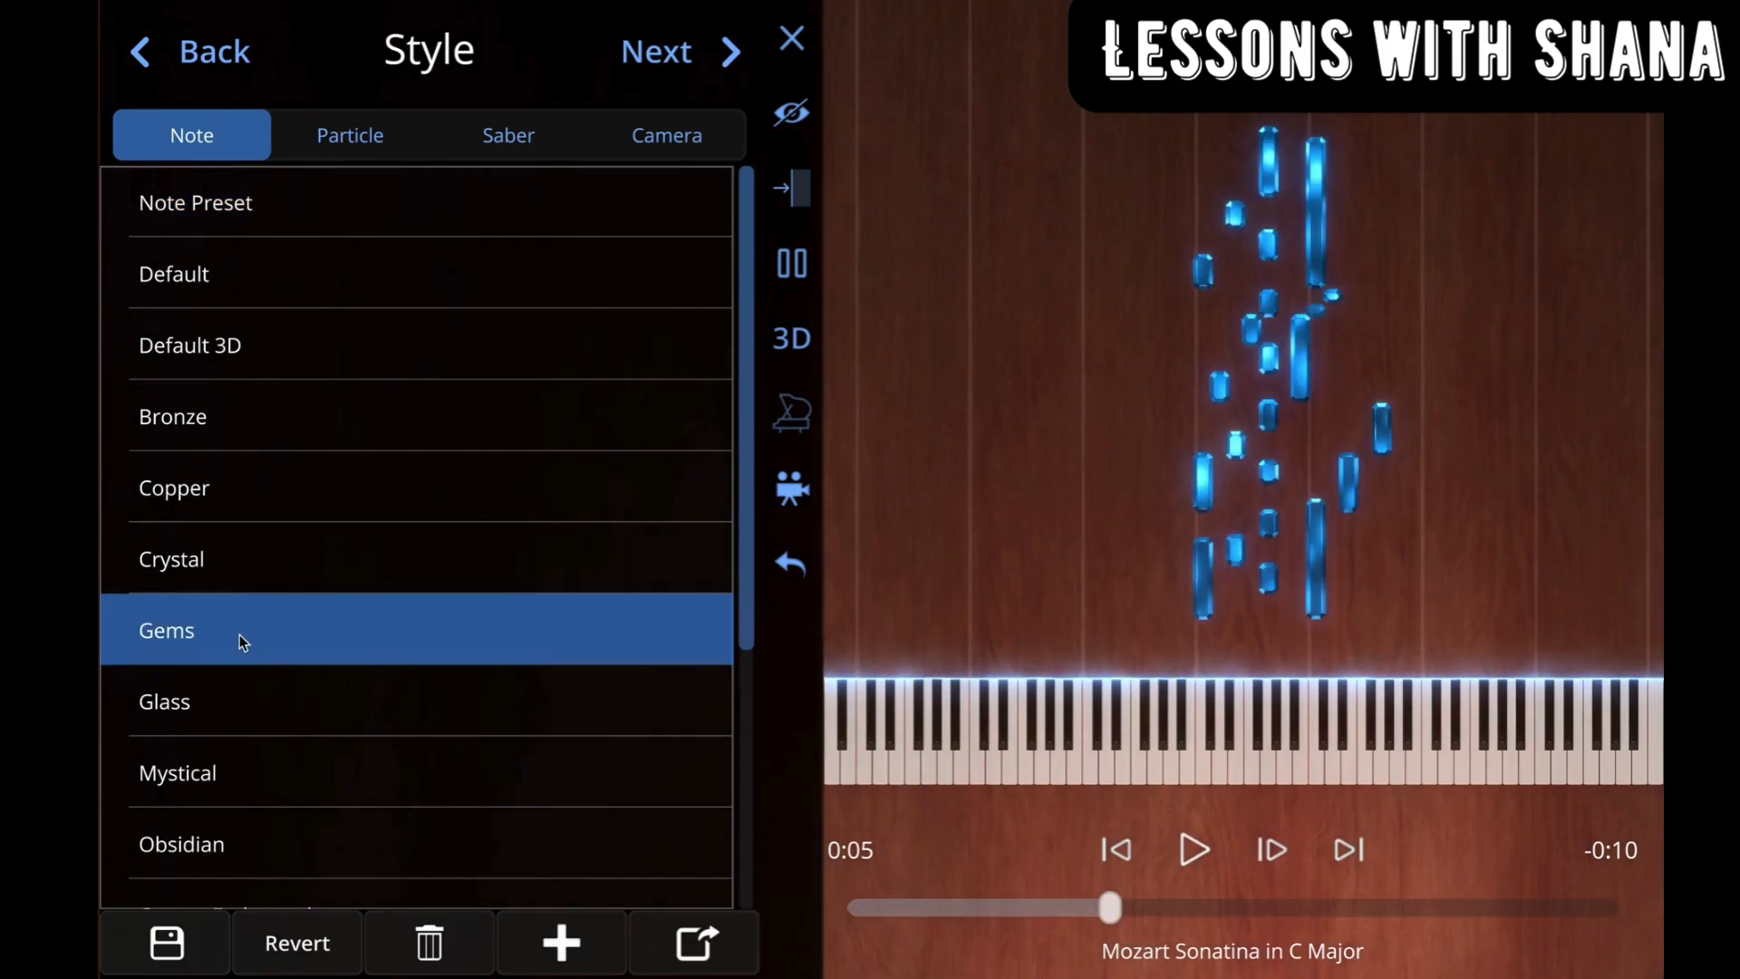
click(230, 556)
scroll(218, 500, down, 5)
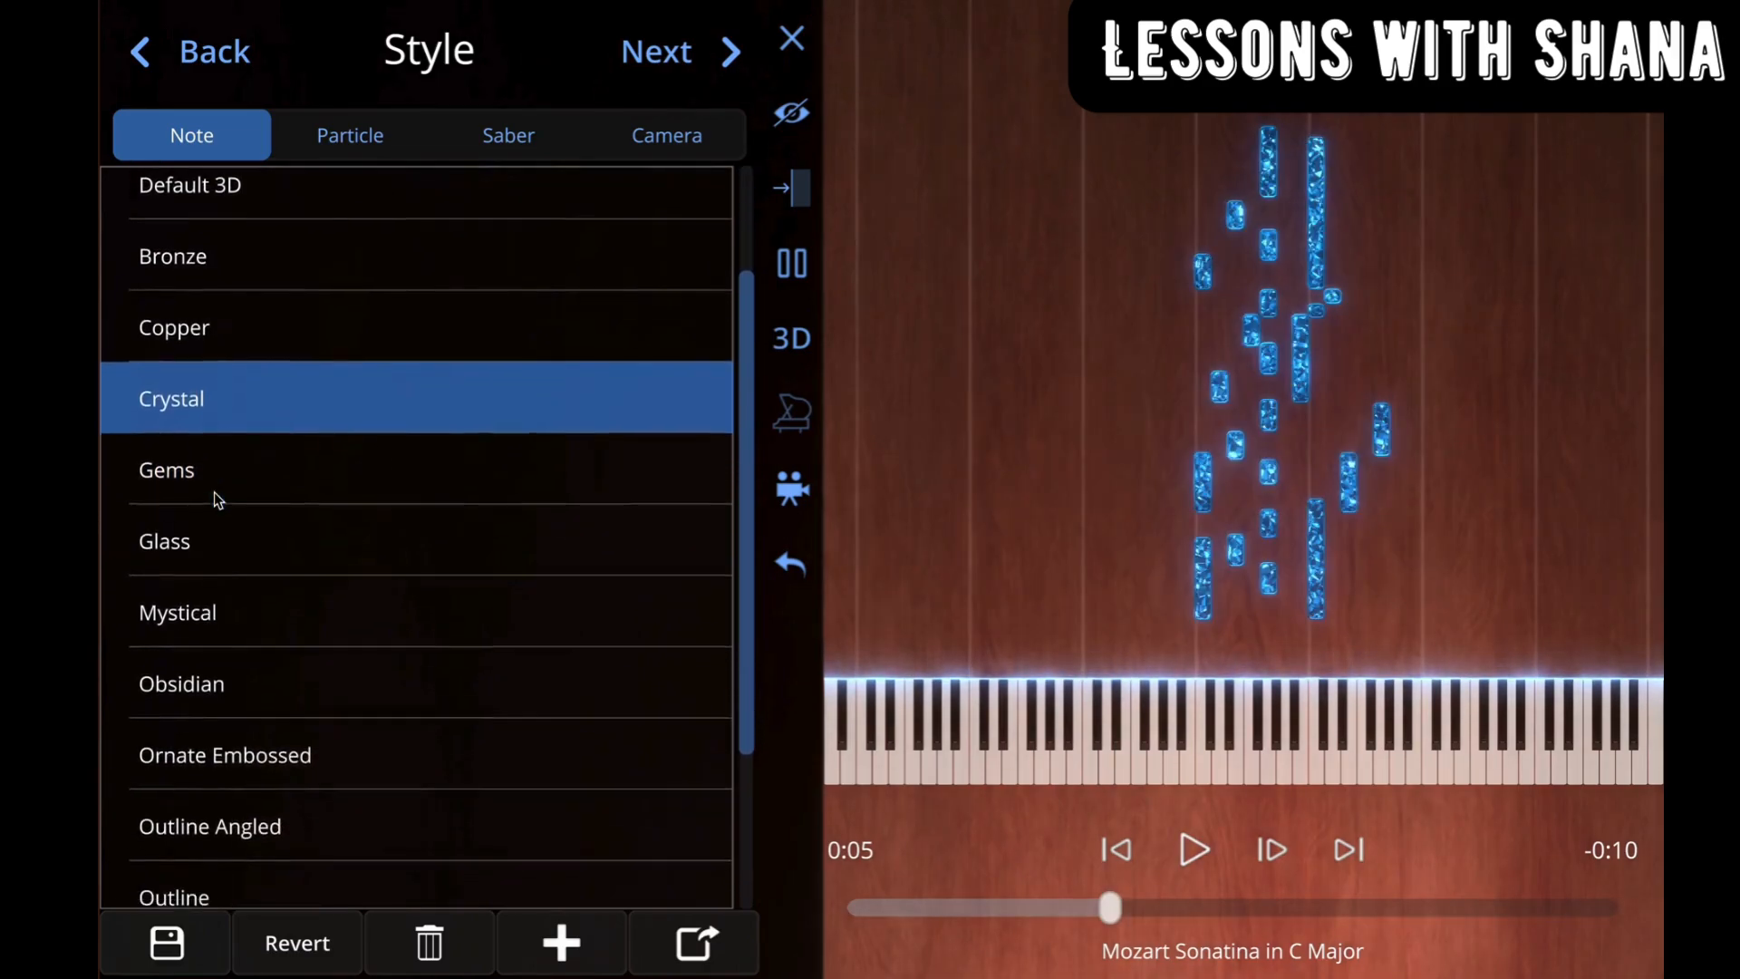
click(238, 822)
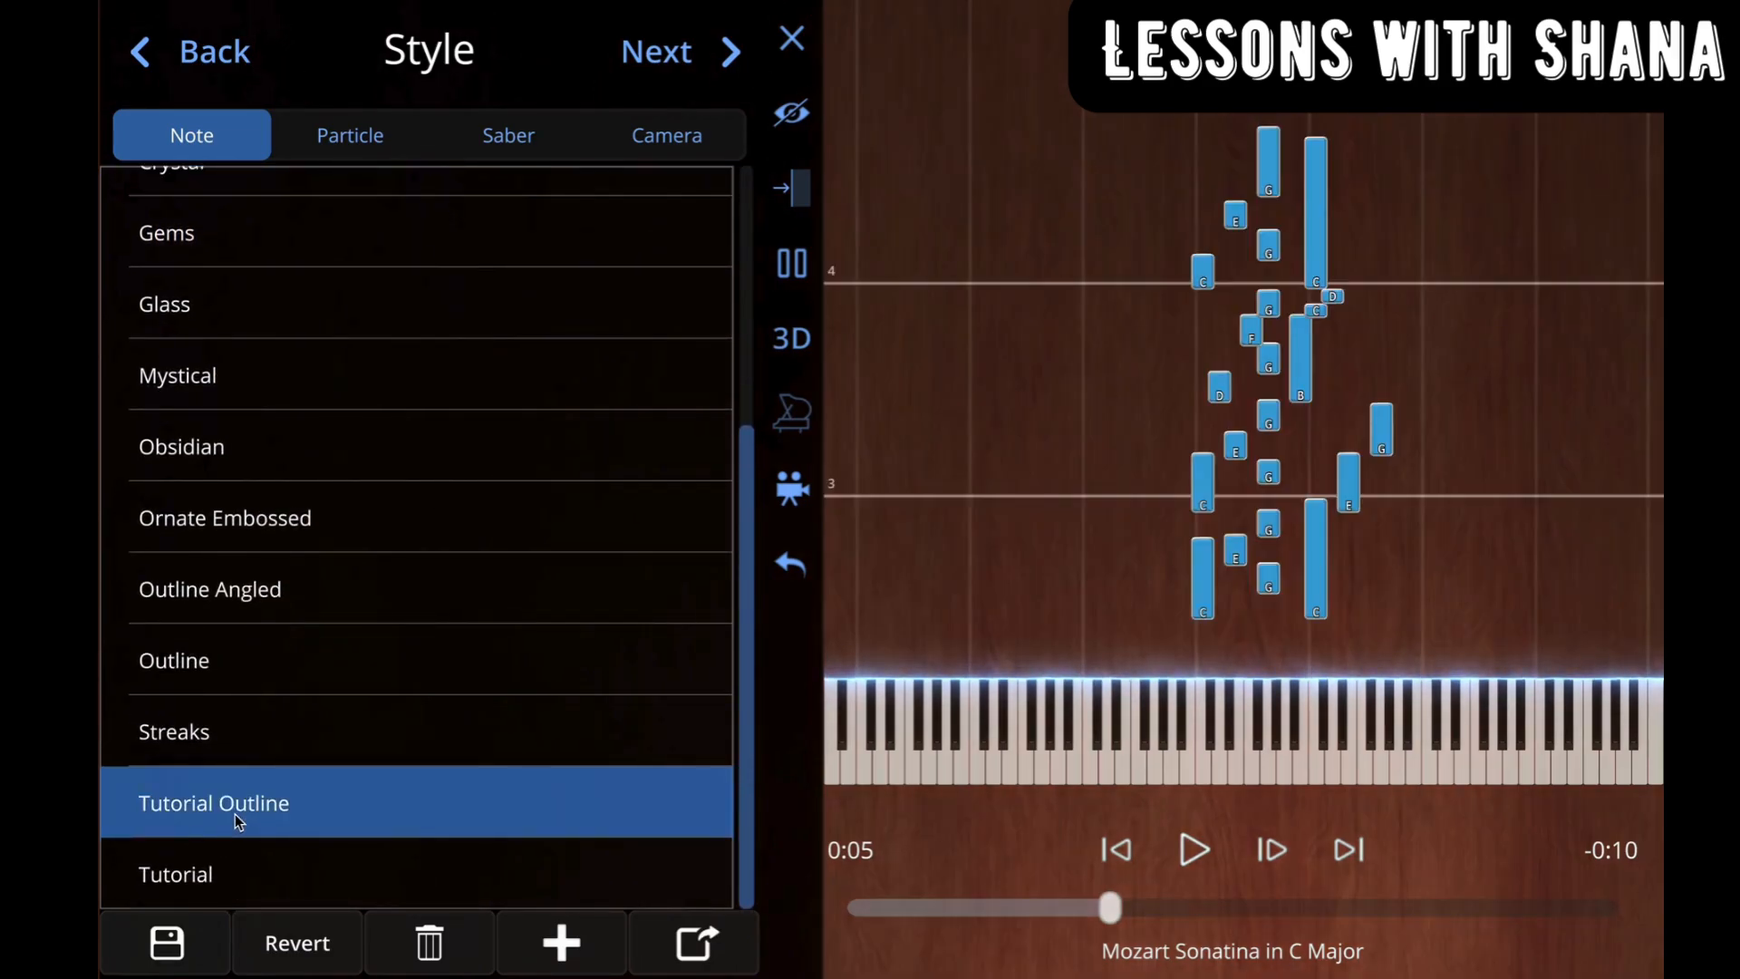
Step: Try the High Quality and Ribbon - Gpu particle styles, and apply the Twirl particle style
click(350, 138)
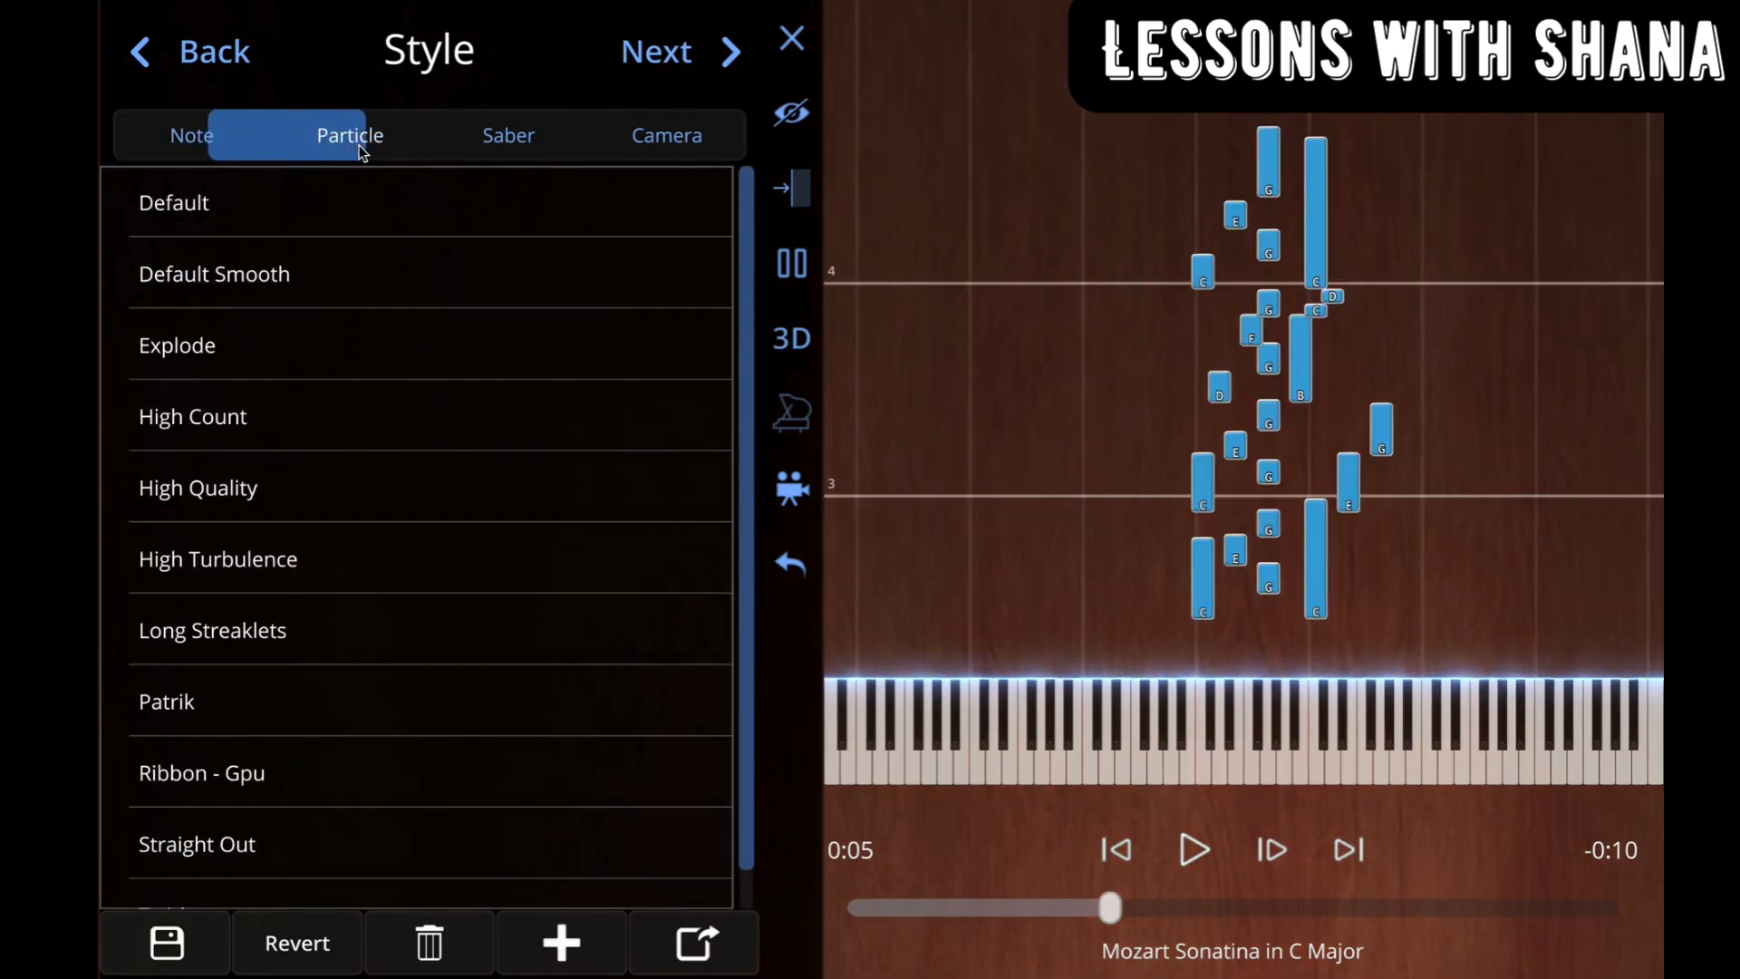
click(301, 503)
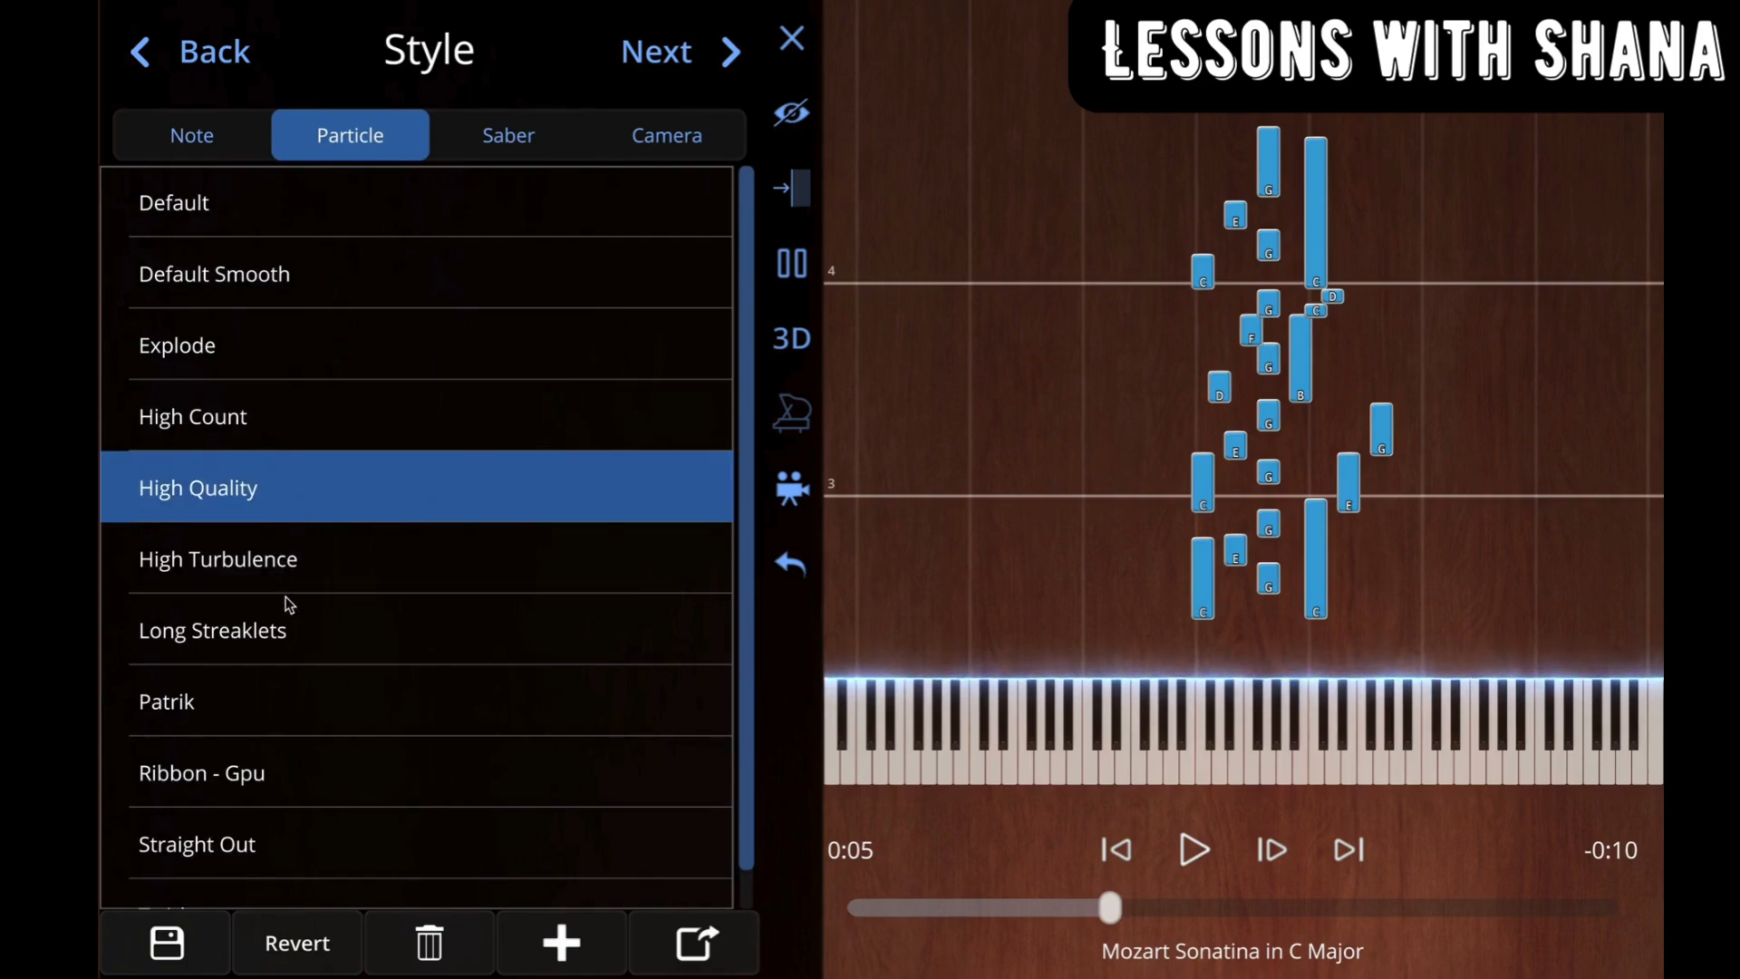
scroll(315, 644, down, 1)
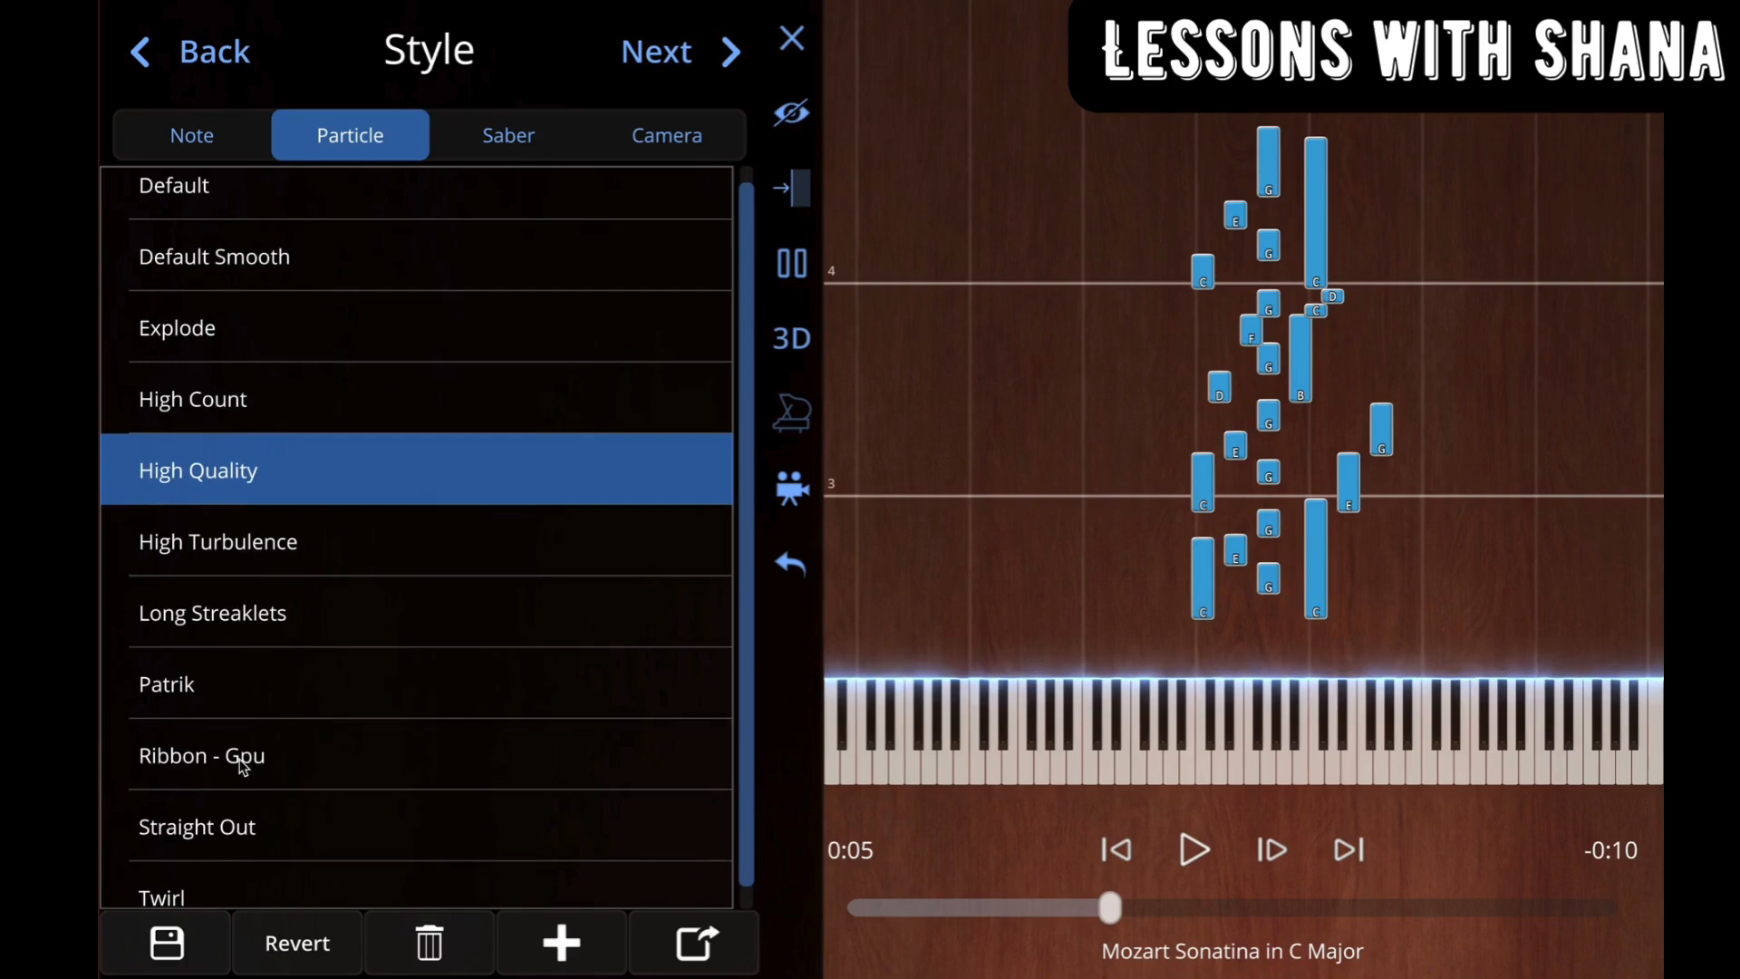
click(275, 758)
scroll(352, 766, down, 1)
click(295, 874)
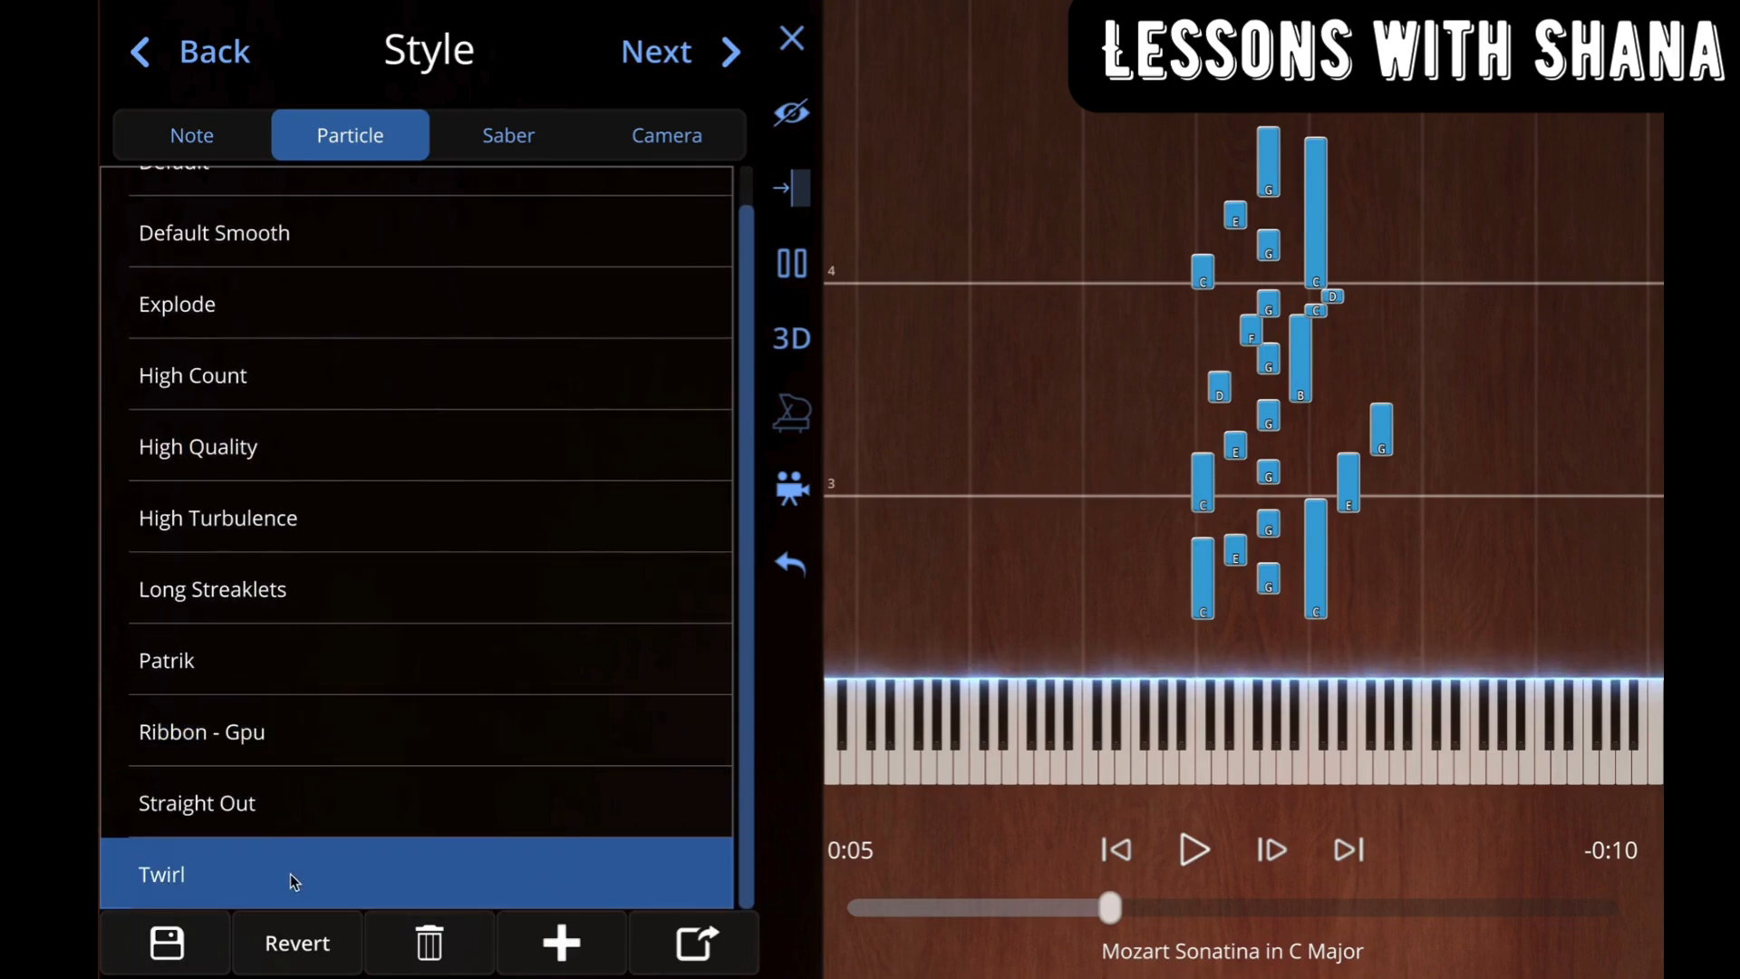
scroll(373, 405, up, 1)
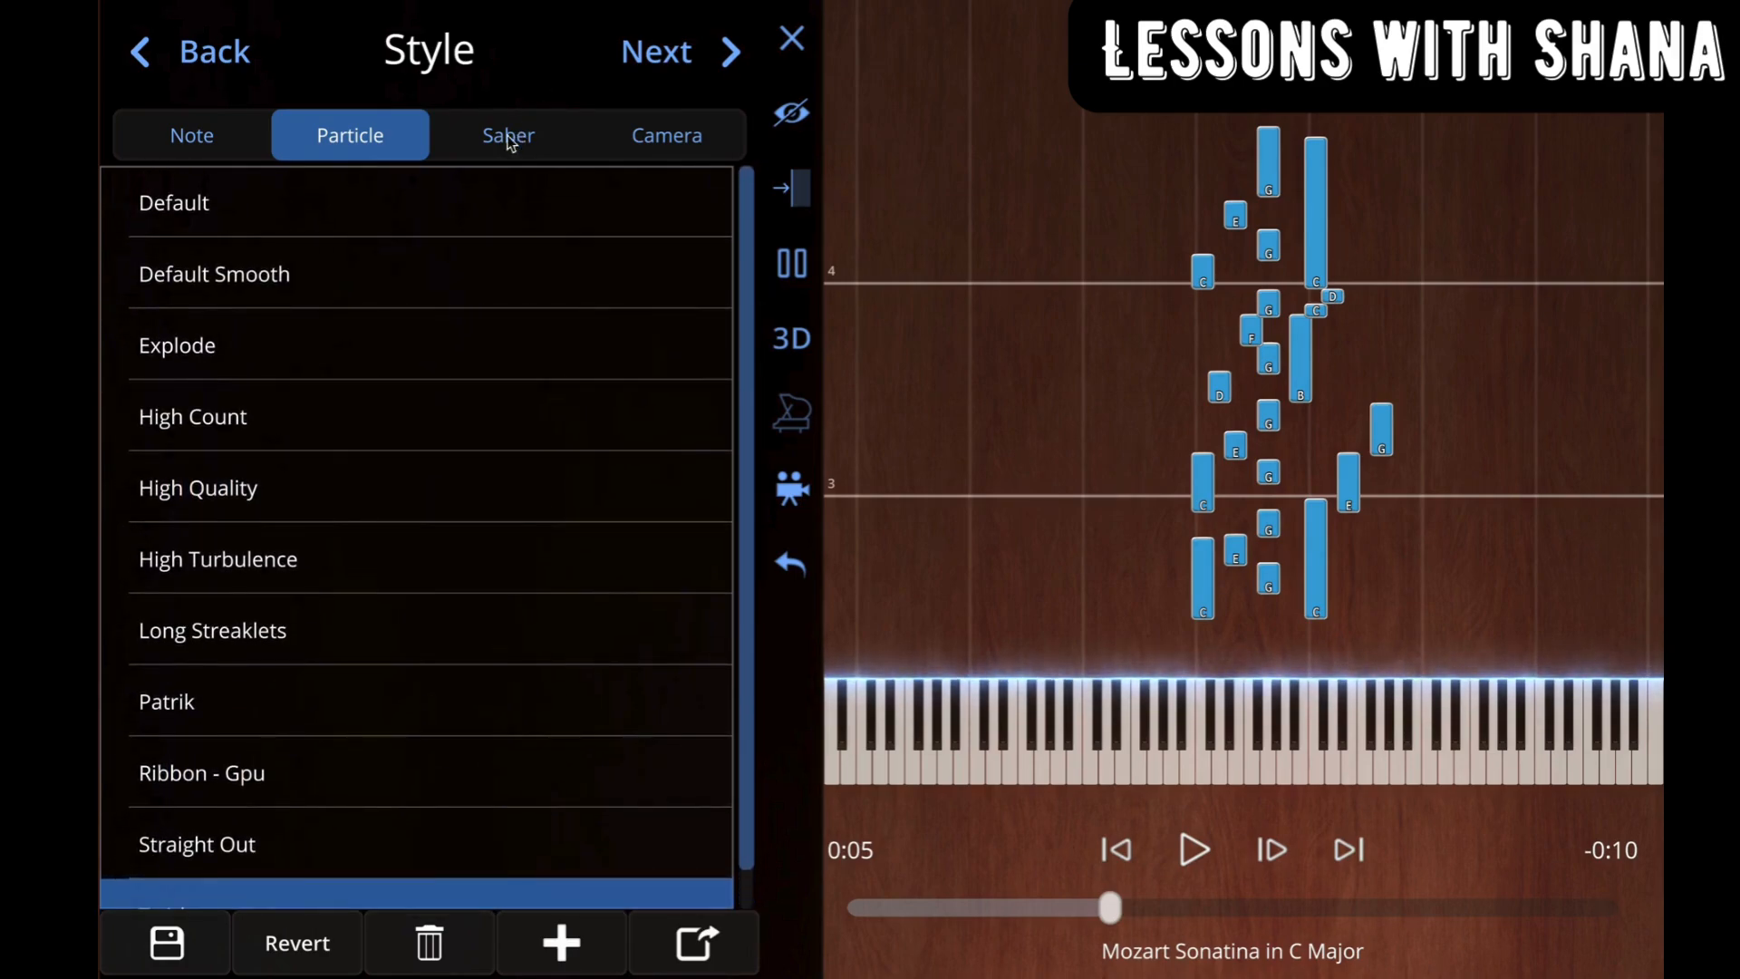
click(257, 210)
Step: Try the Straight and Light Static saber styles, and apply the Intense Fog saber style
click(498, 140)
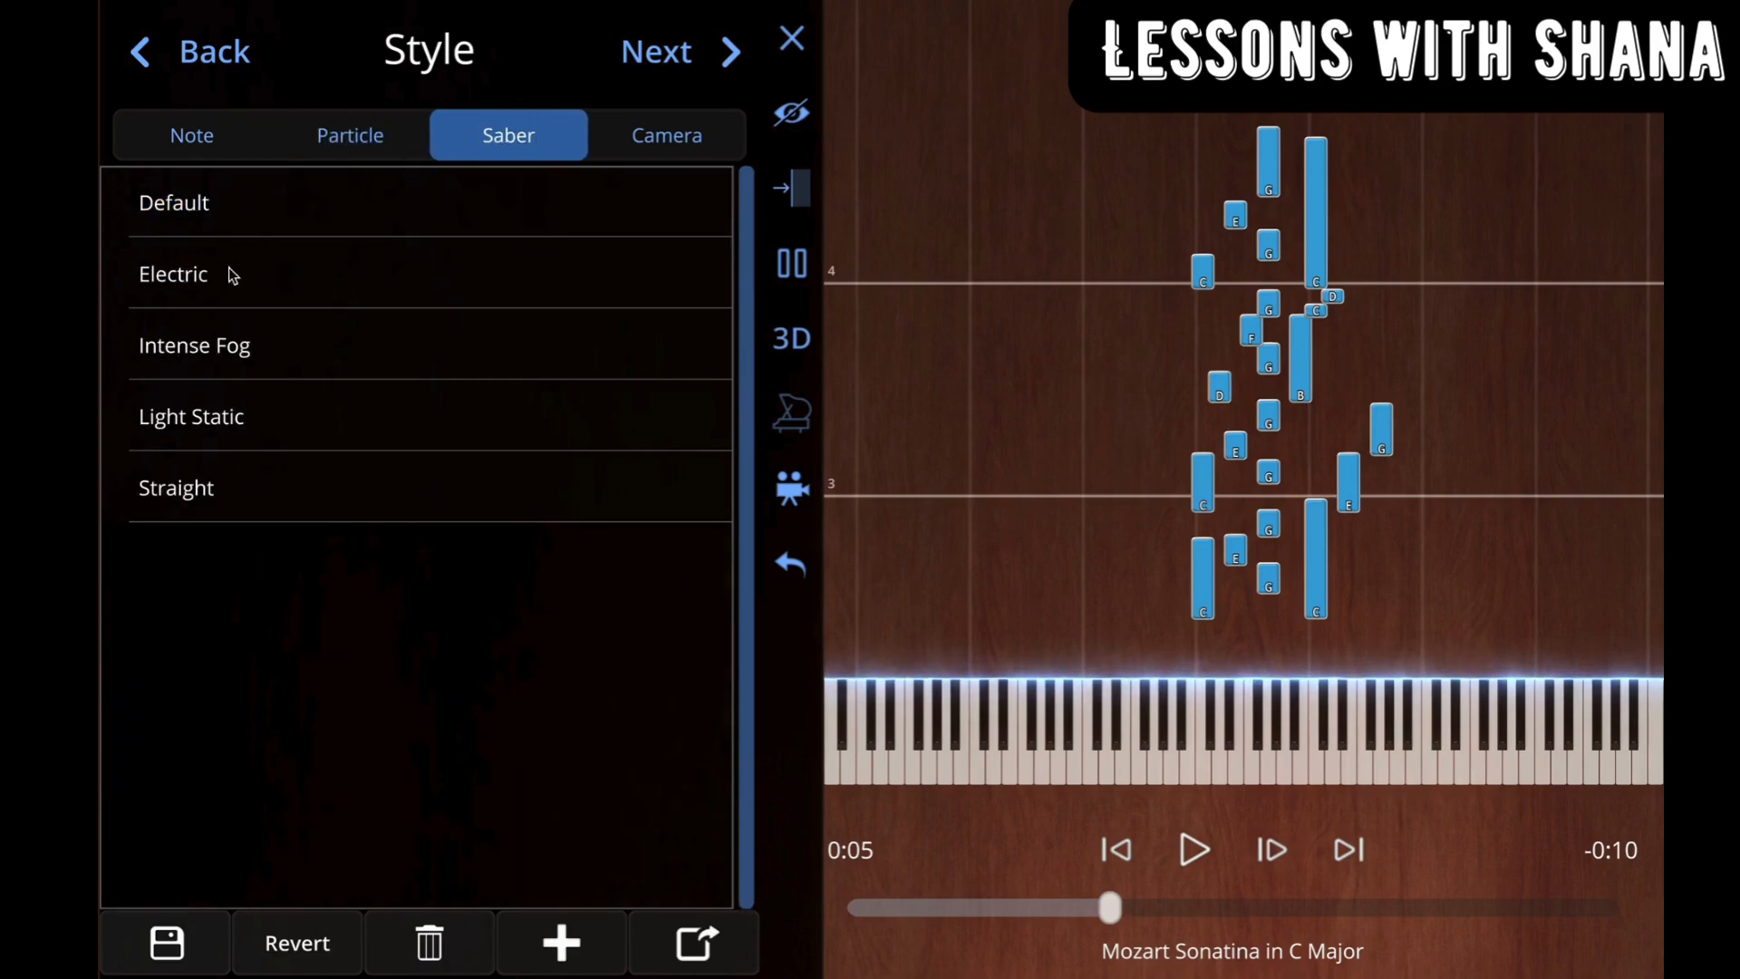
click(202, 499)
click(212, 442)
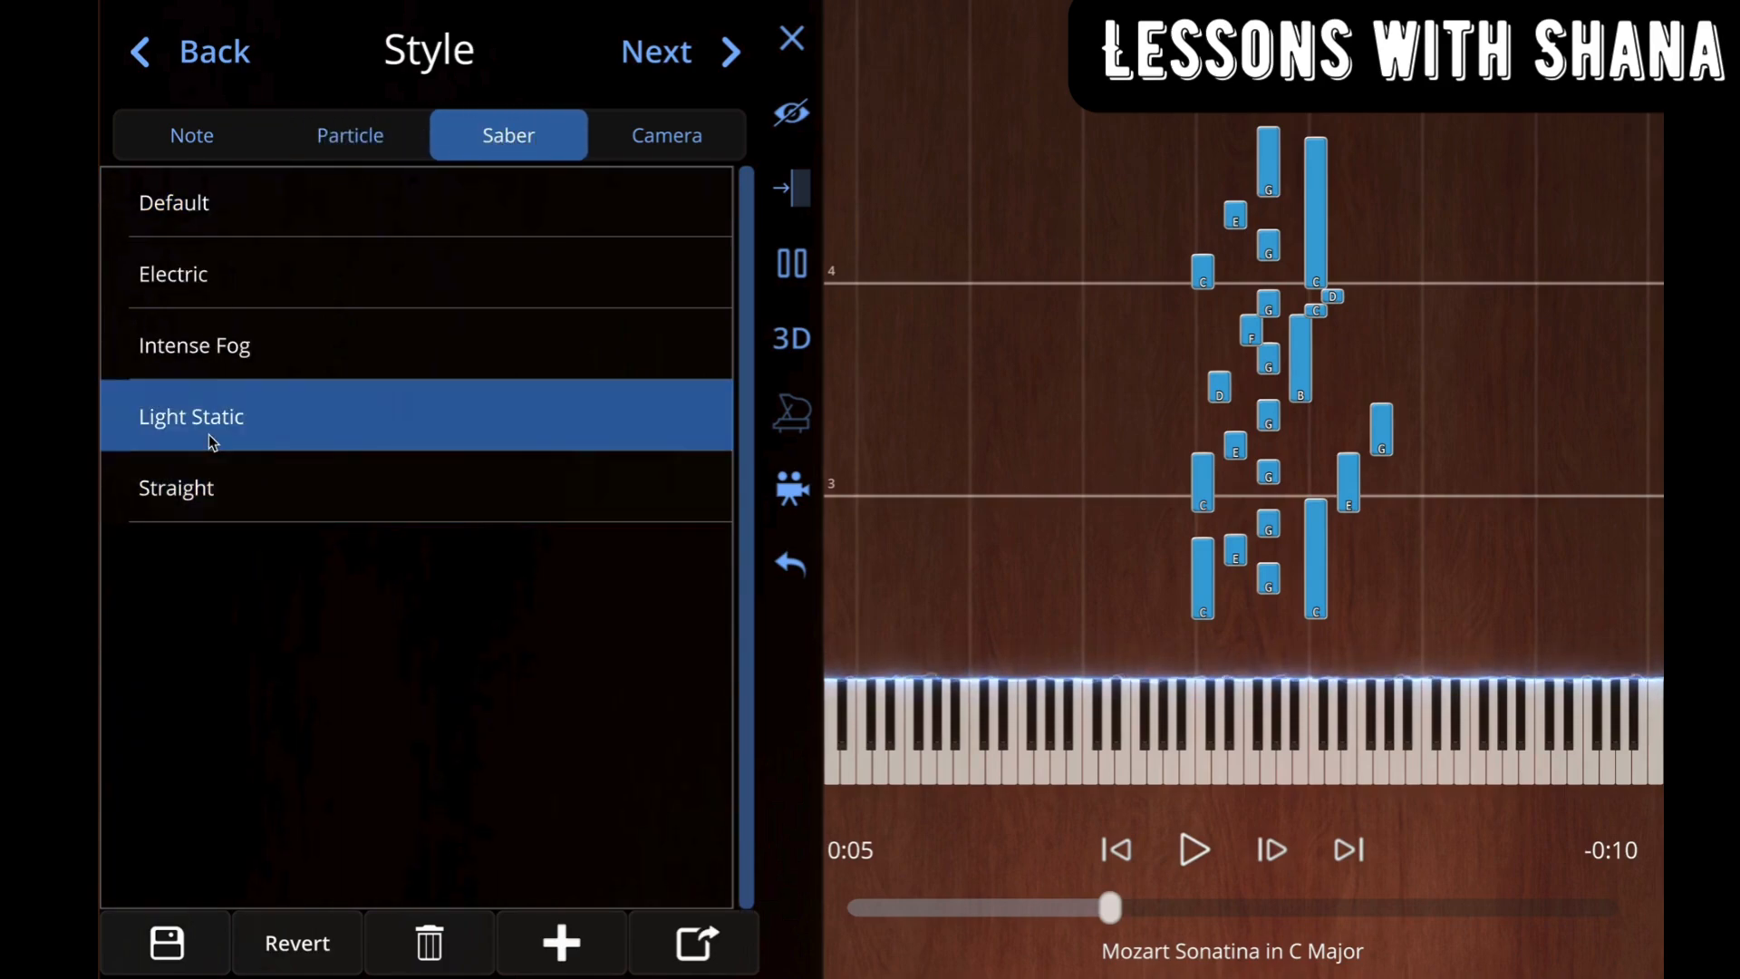
click(219, 352)
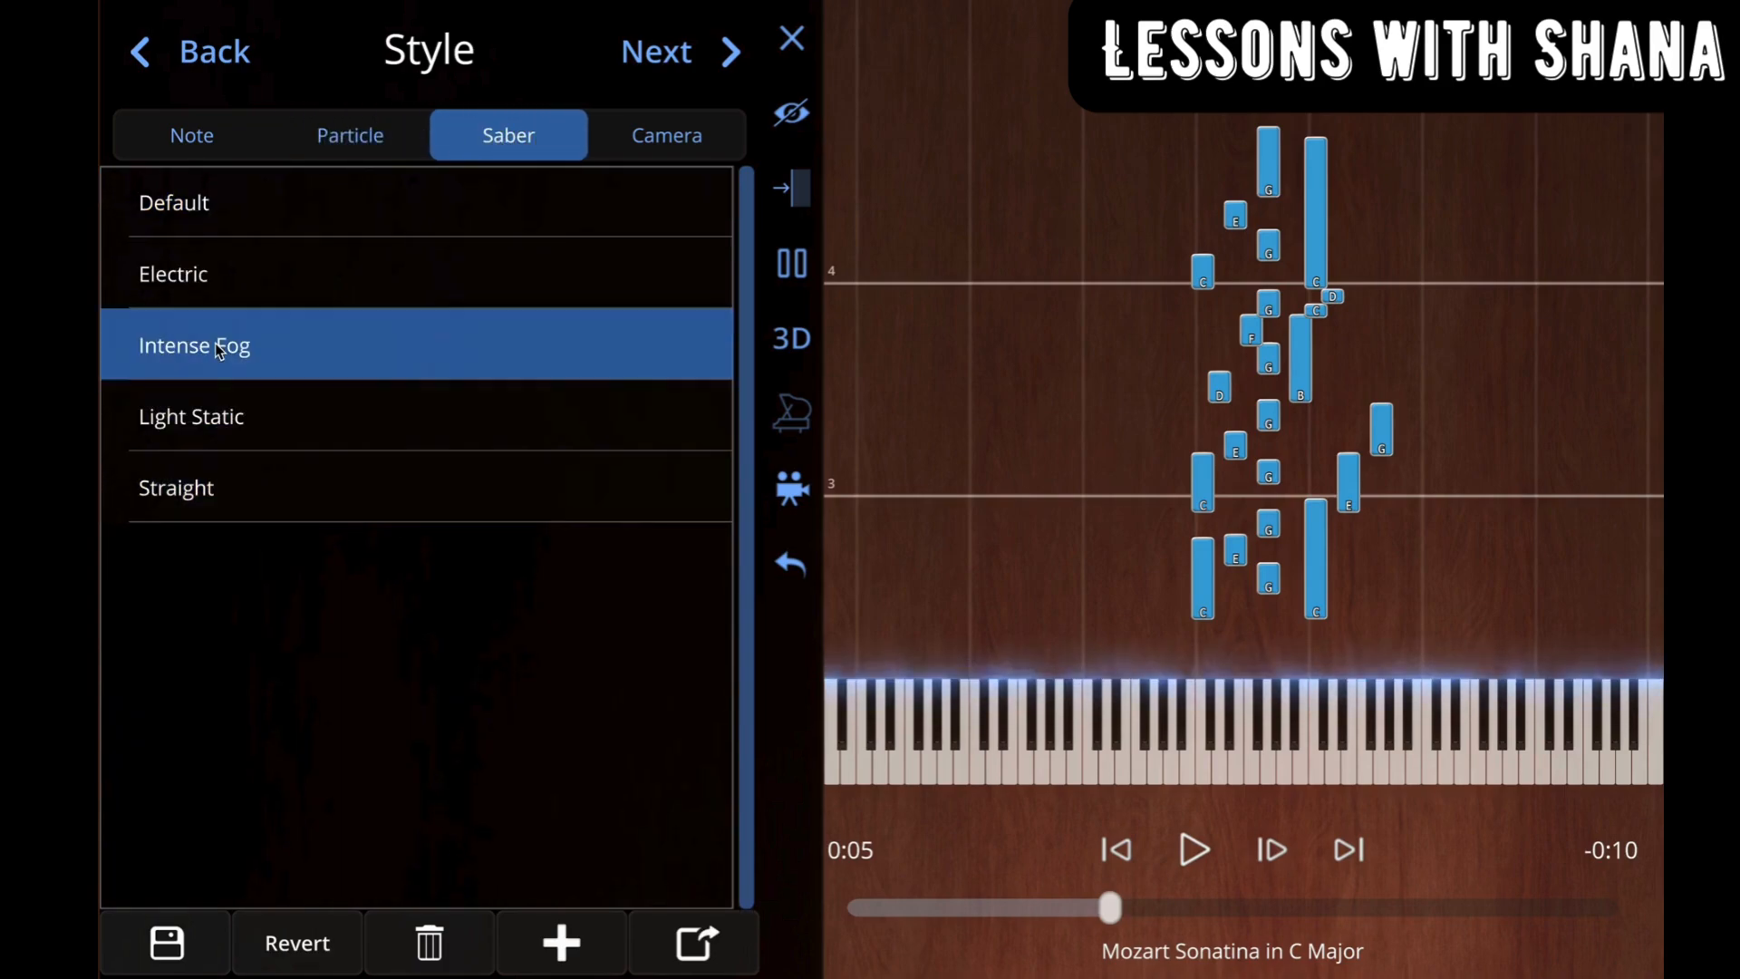
Step: Turn on a solid background color for the piece and set it to black
click(641, 130)
click(699, 76)
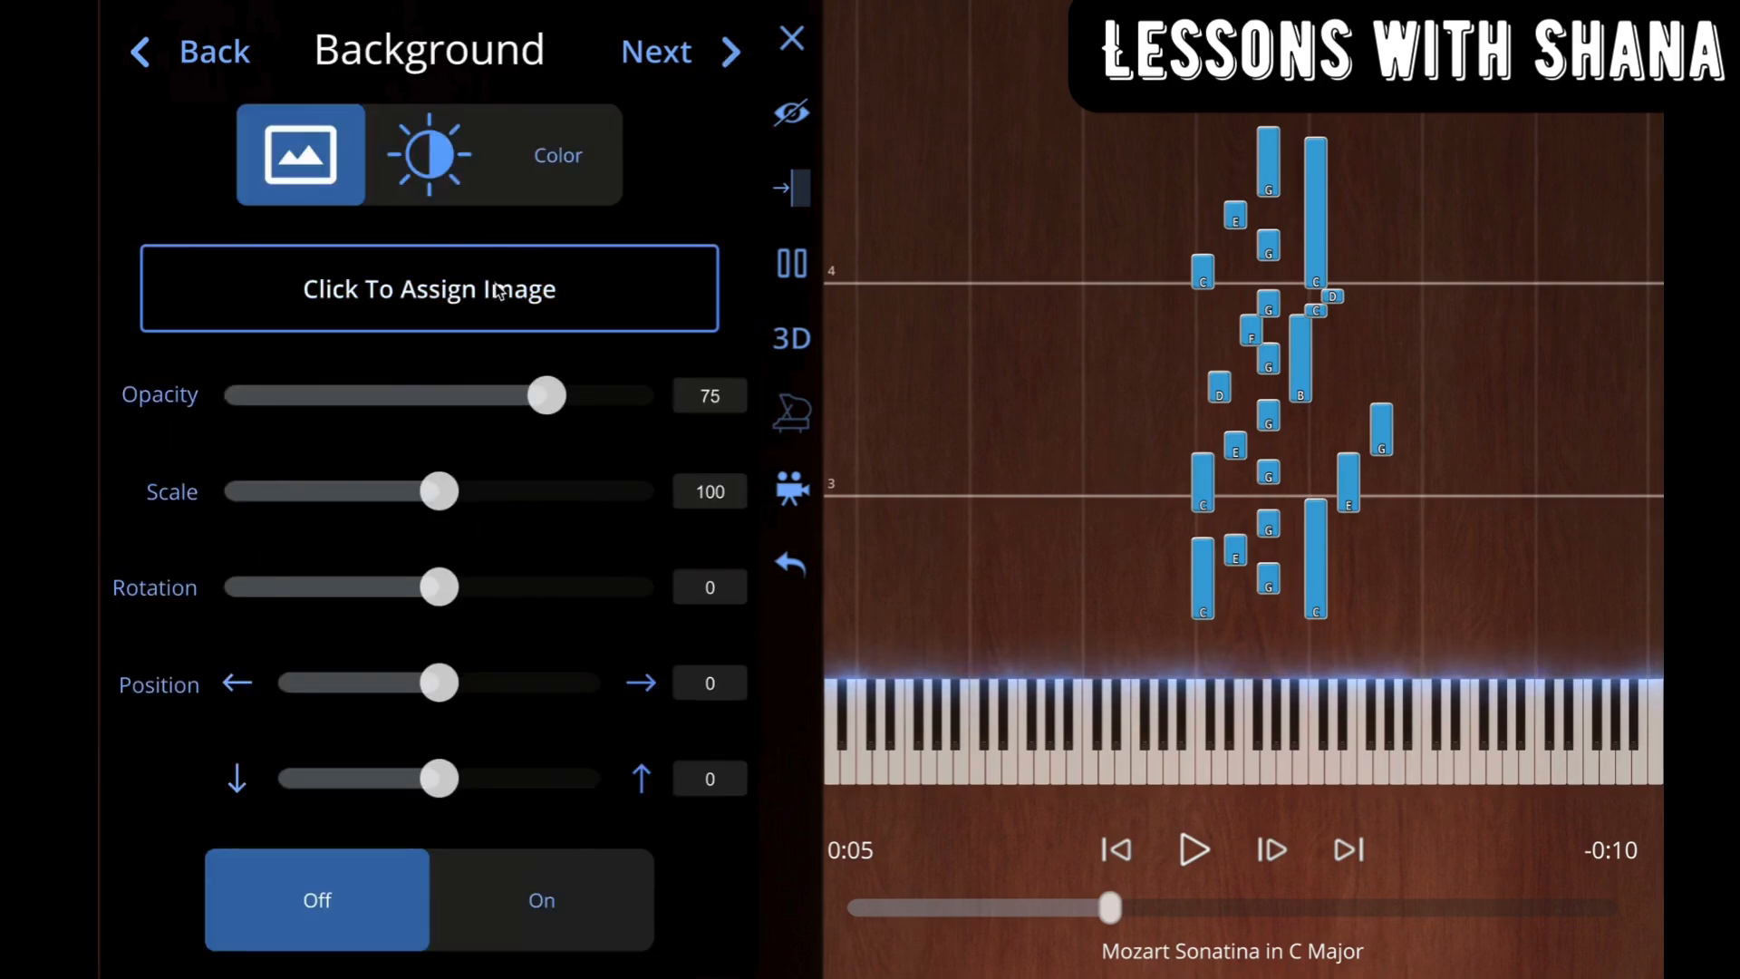
click(433, 163)
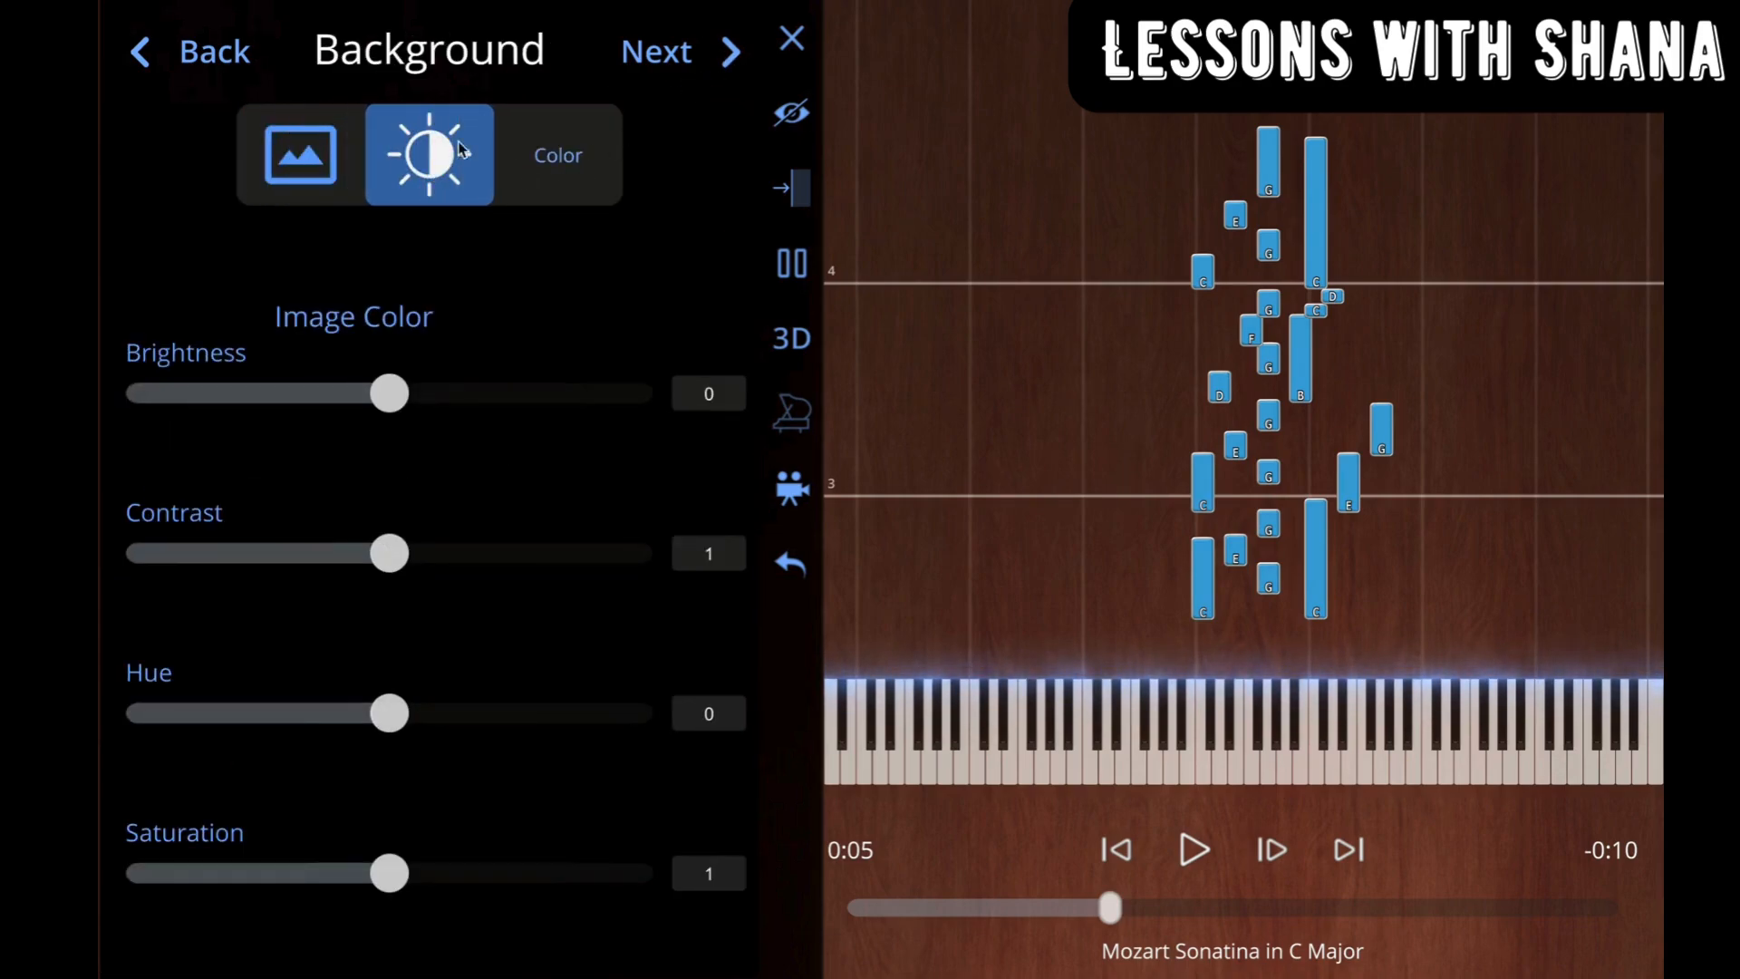
click(582, 175)
click(456, 534)
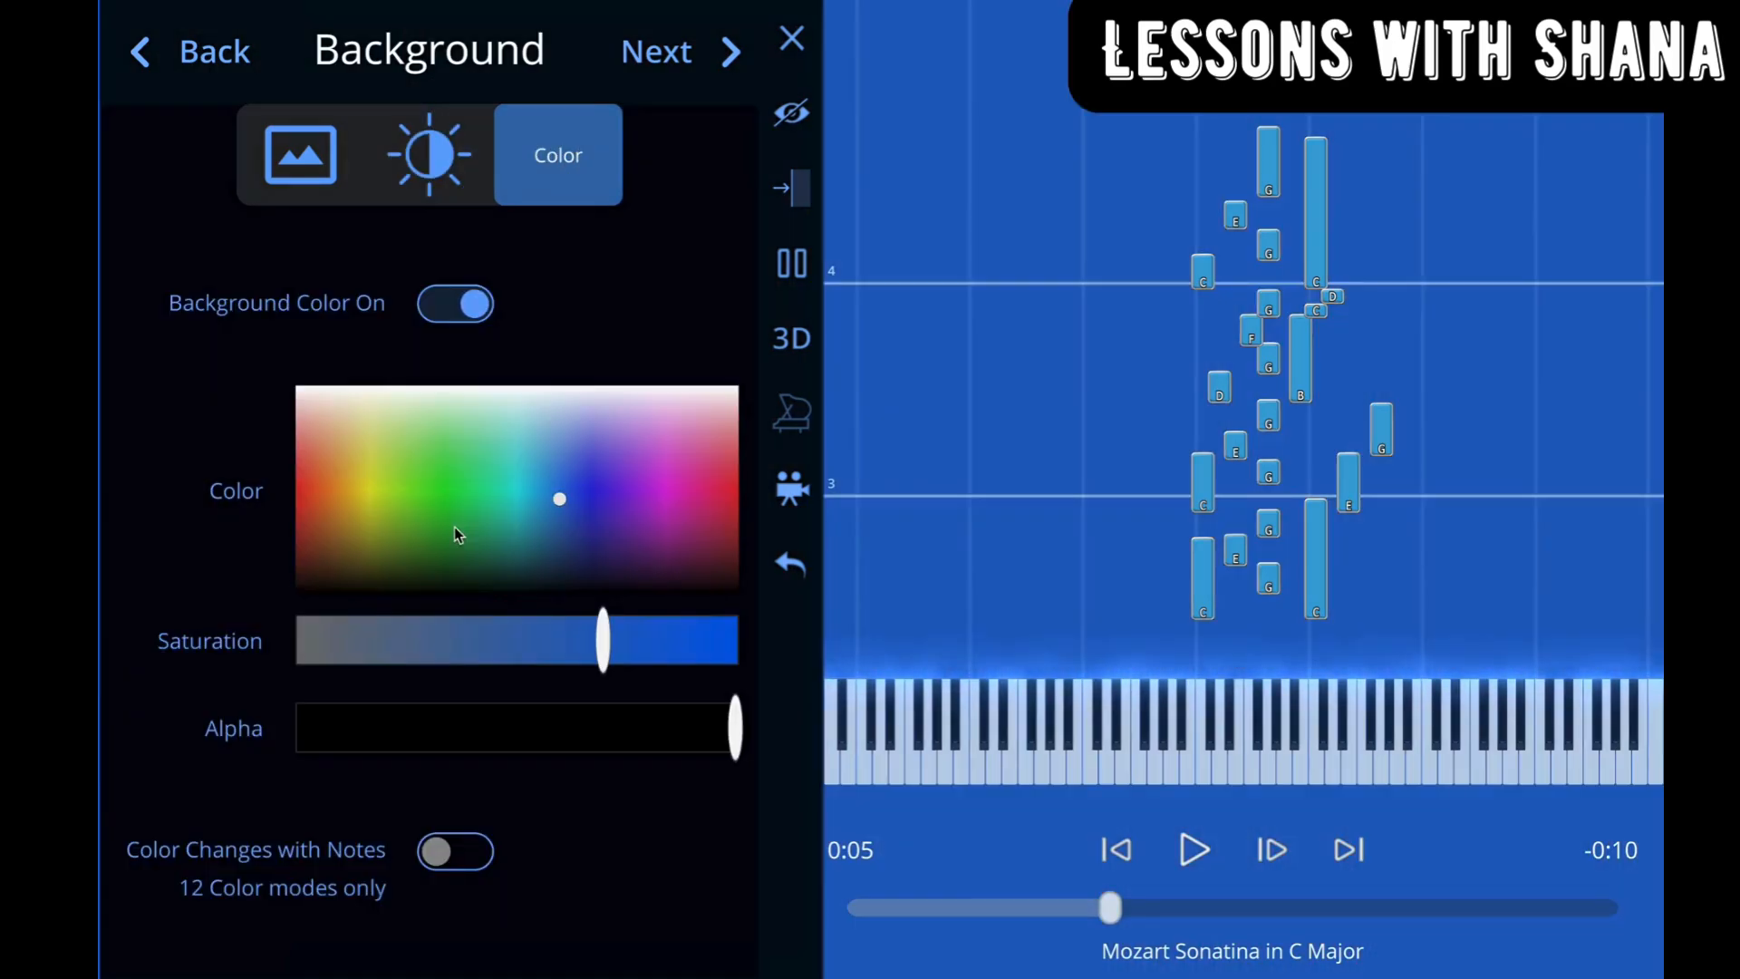
drag(564, 502, 295, 619)
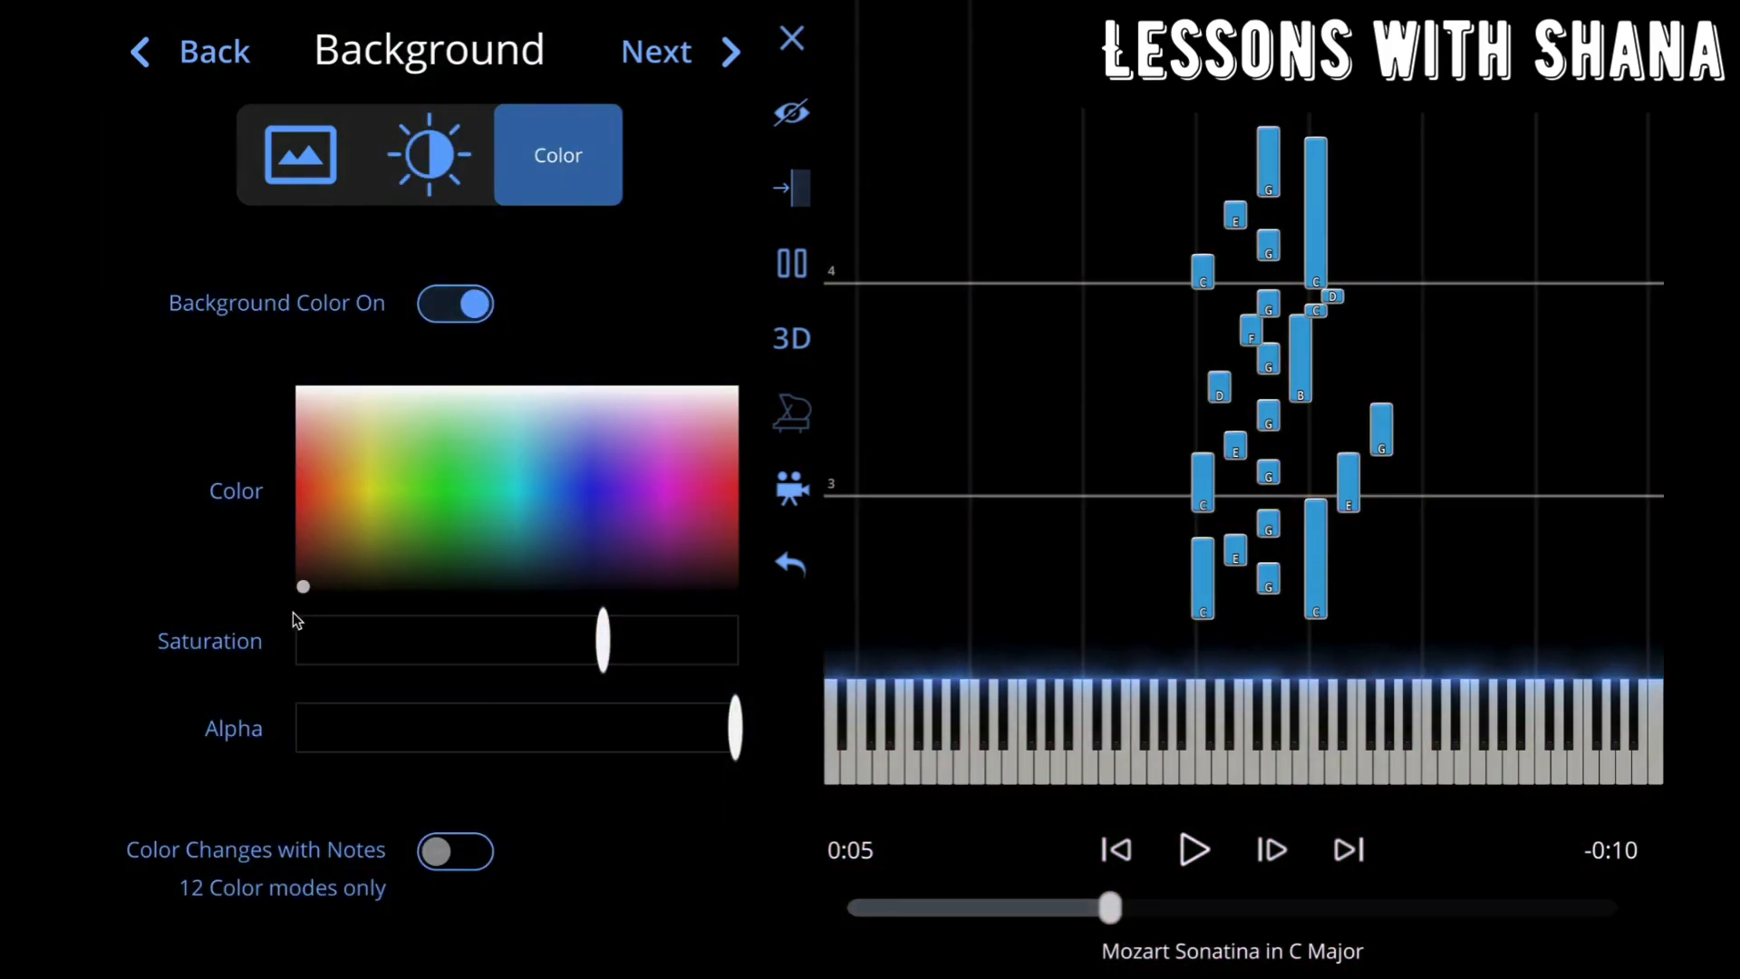
Step: Start rendering the full-length video of the piece with the existing render settings
click(695, 49)
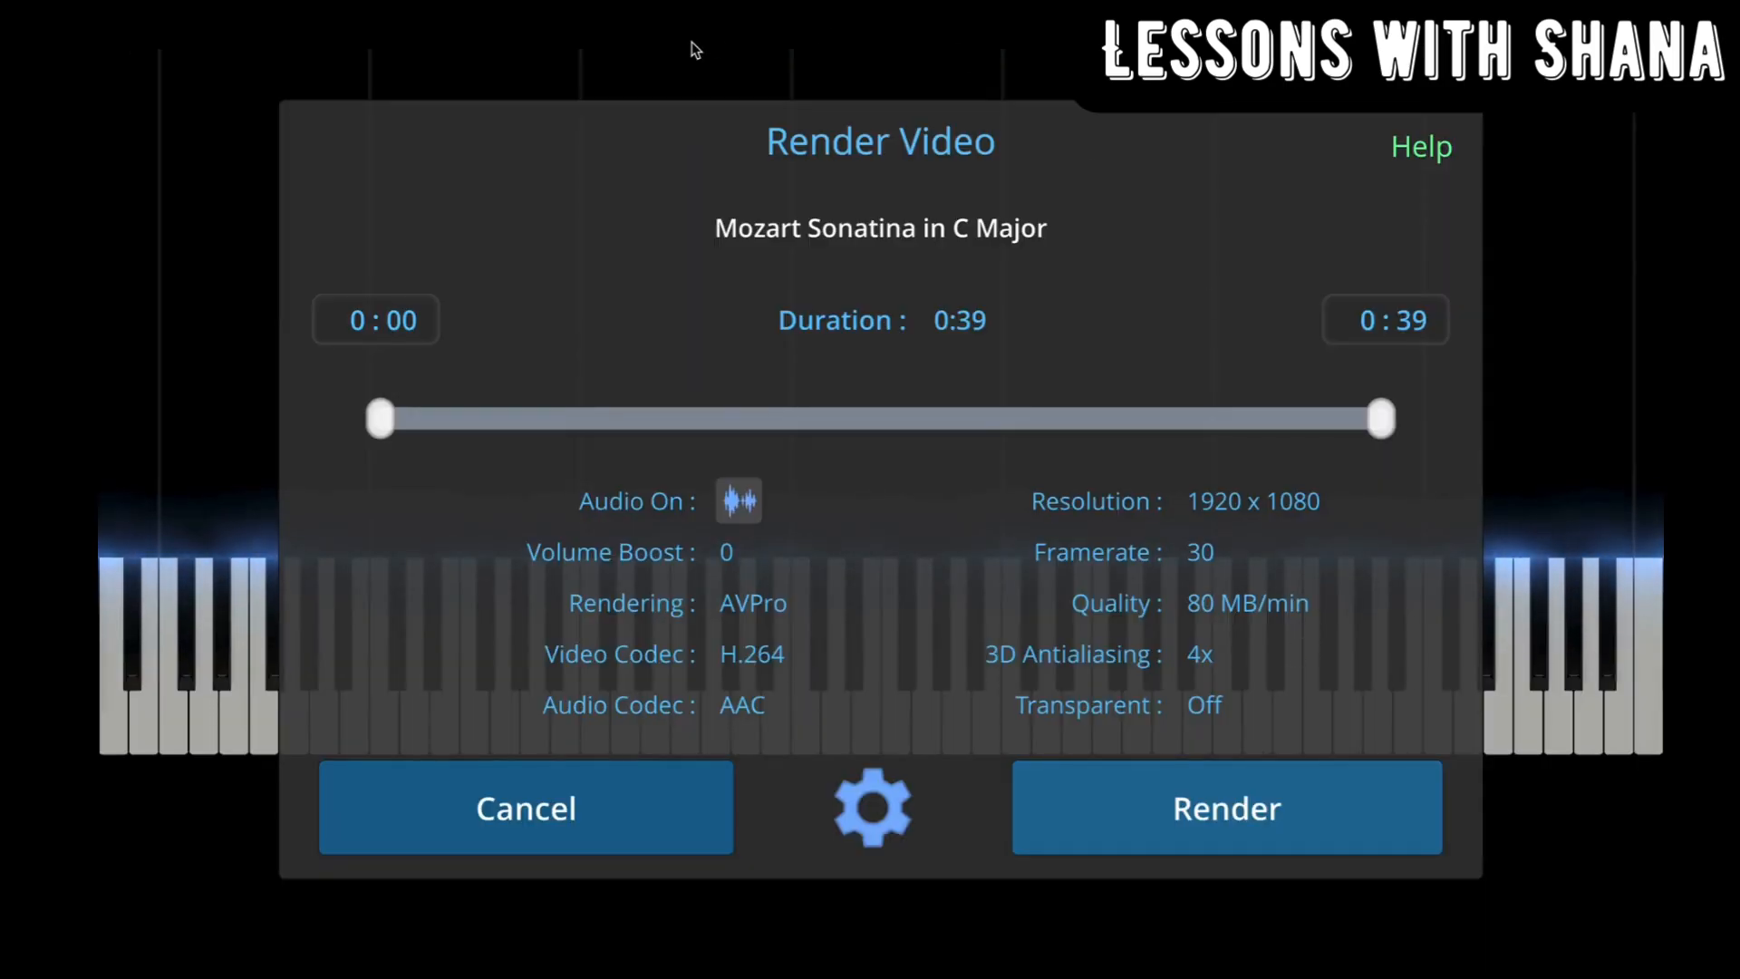
click(1252, 798)
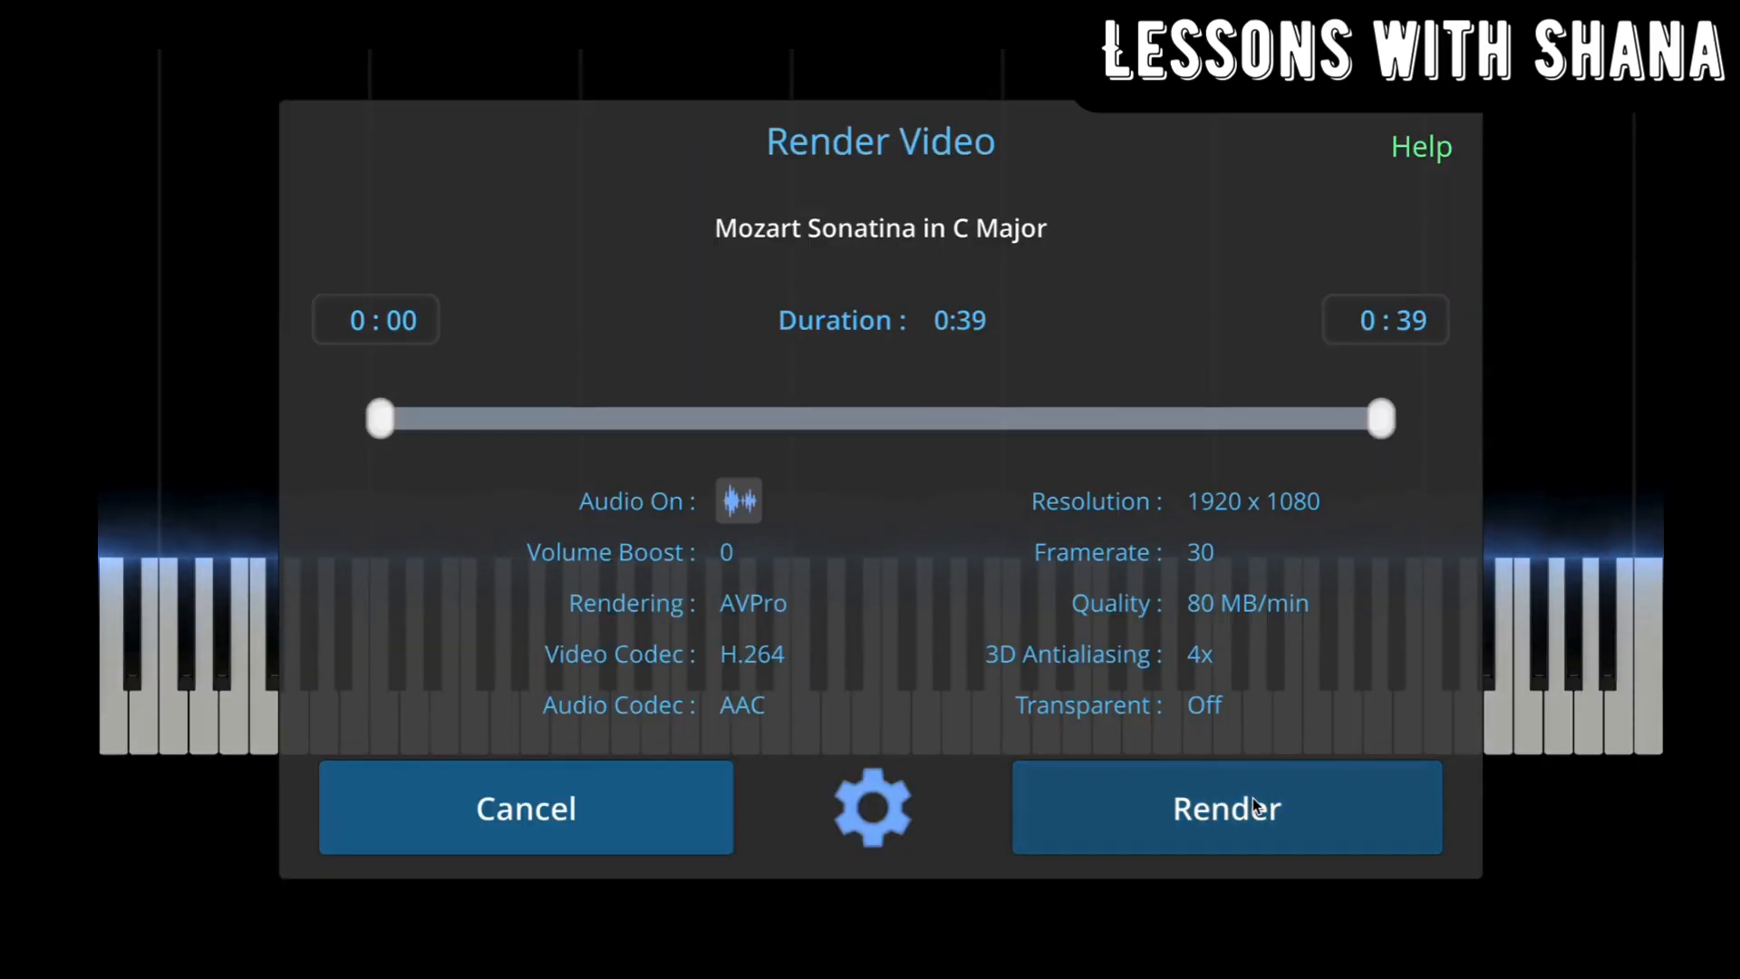
click(1250, 702)
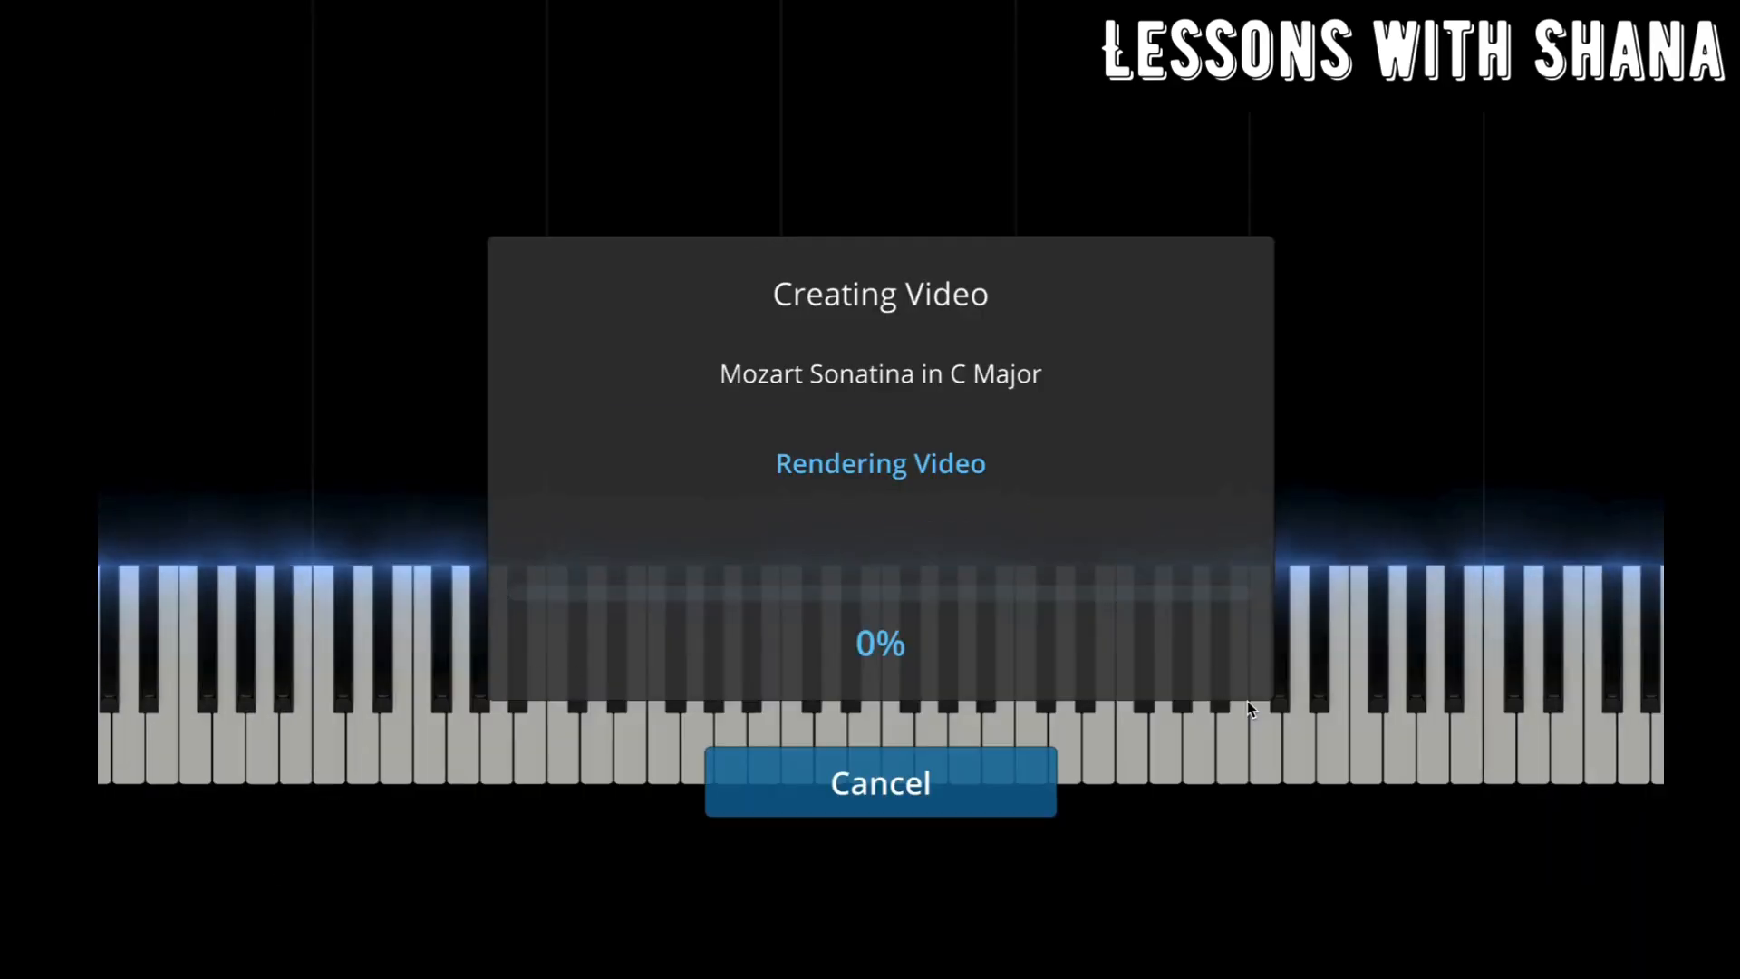